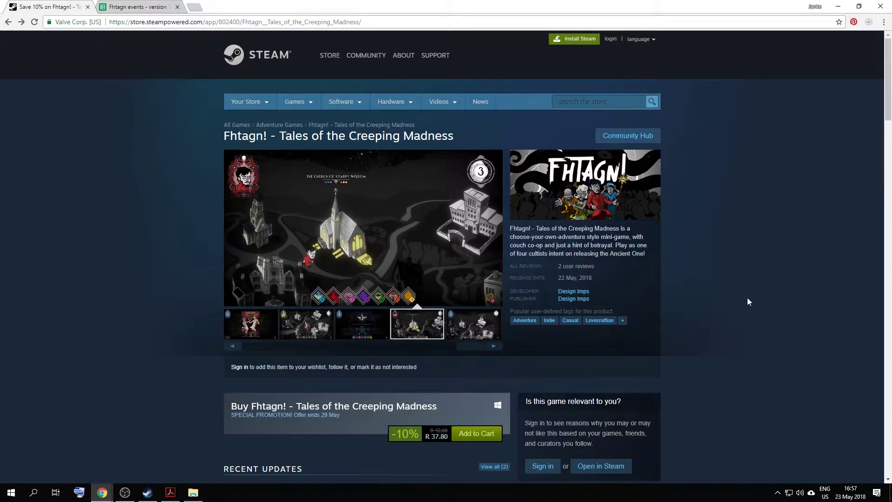
# - Open the pinned Fhtagn! Content Creator topic in the game's Steam discussions and scroll through it
pyautogui.click(629, 140)
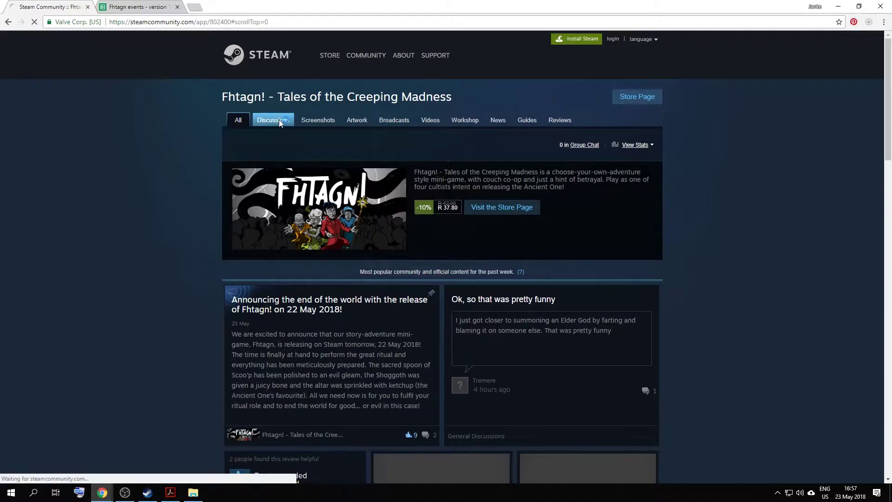
pyautogui.click(280, 120)
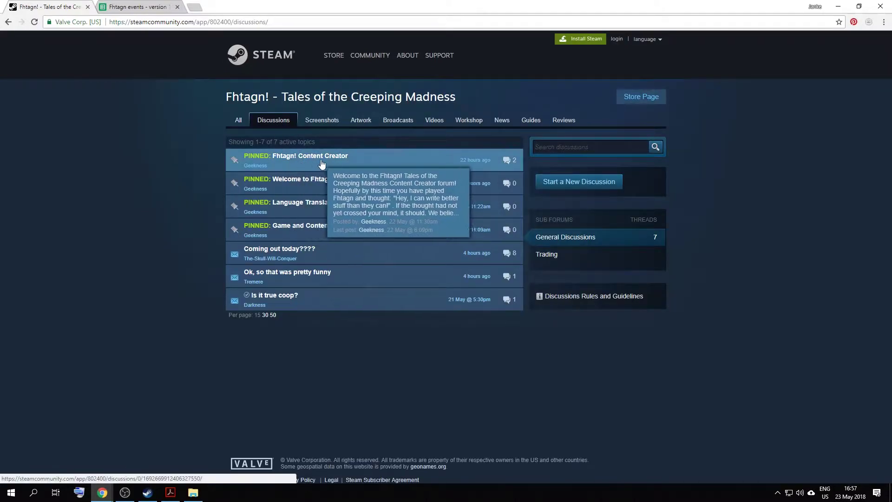
pyautogui.click(343, 164)
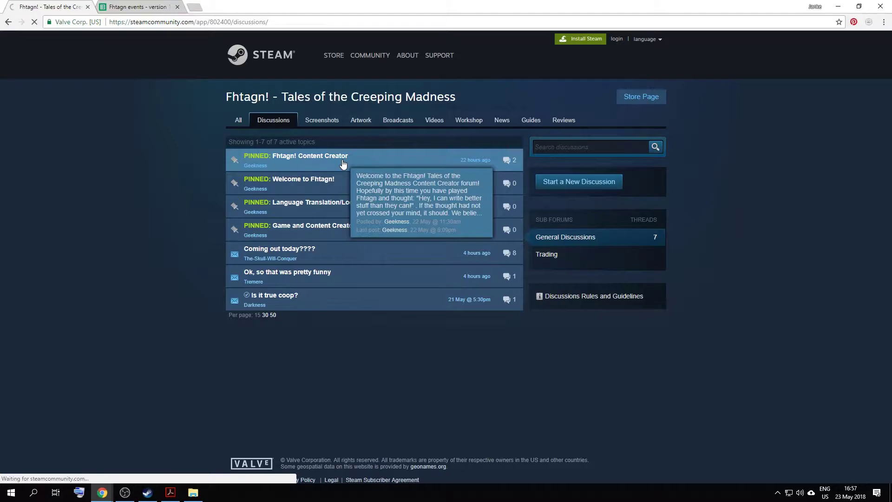
pyautogui.scroll(-3, 377, 292)
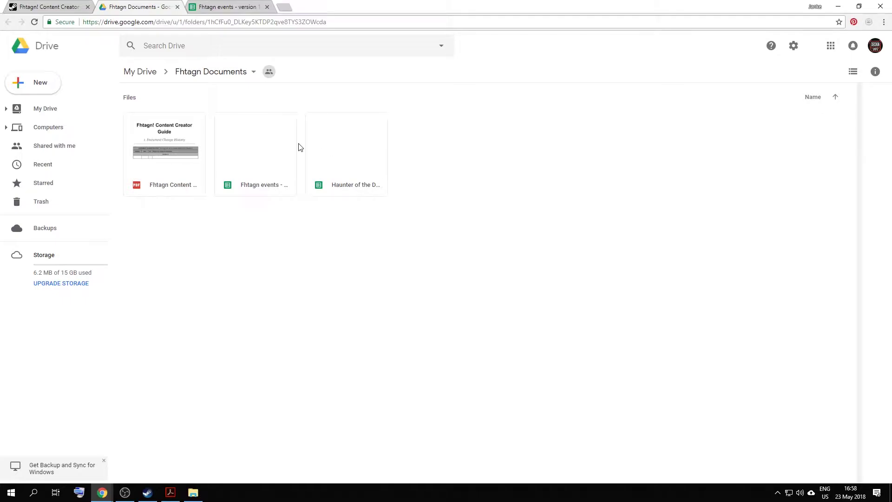
# - Filter the Steam library to tools only and select Fhtagn! Content Creator
pyautogui.click(150, 495)
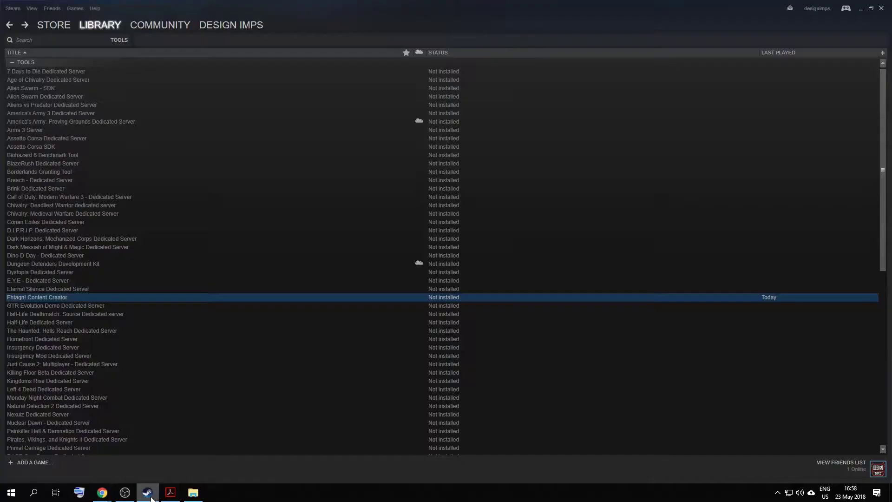
pyautogui.moveTo(66, 20)
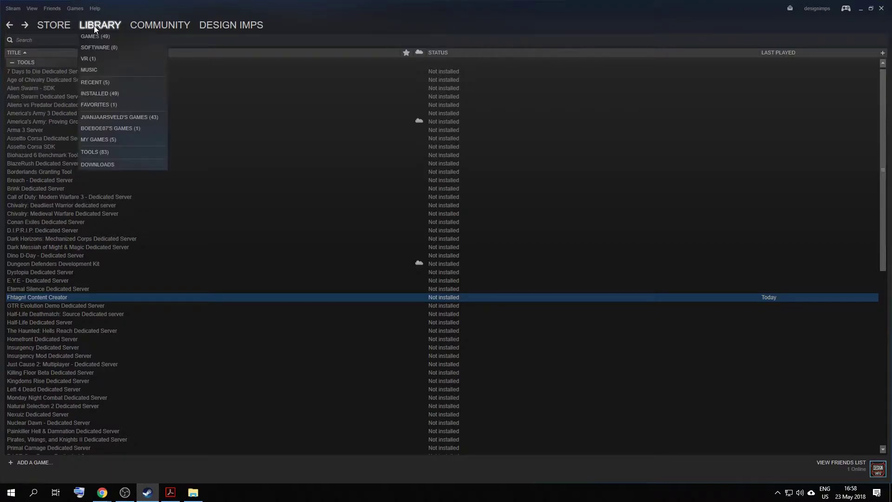
pyautogui.click(99, 40)
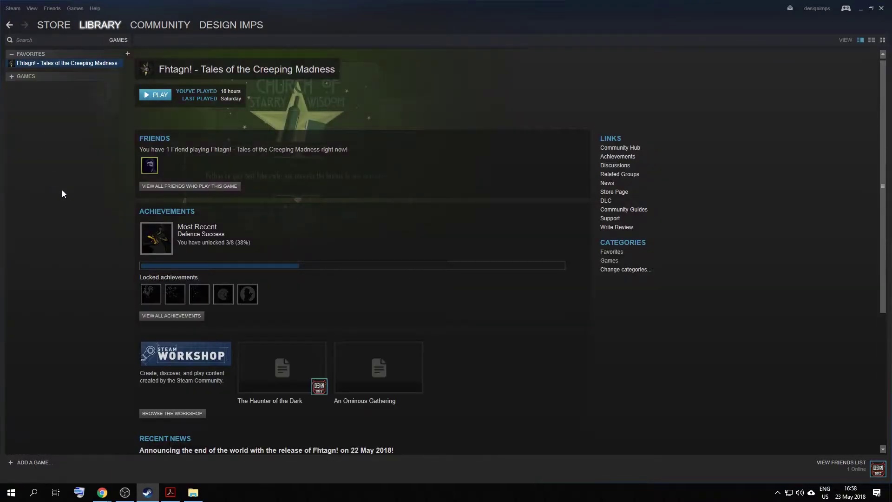
pyautogui.moveTo(96, 31)
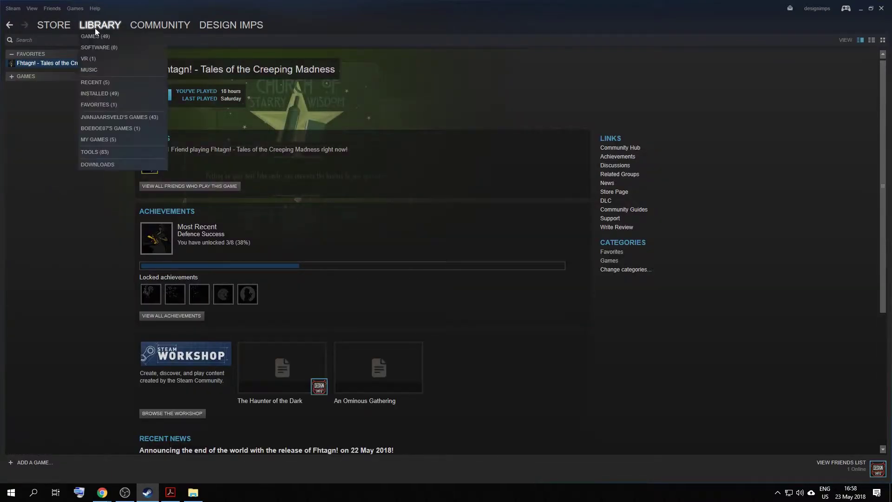
pyautogui.click(99, 152)
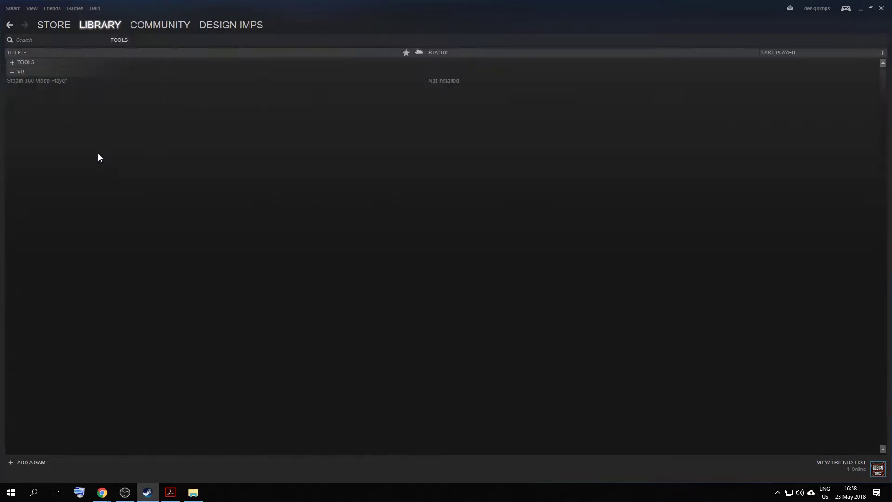
pyautogui.click(18, 61)
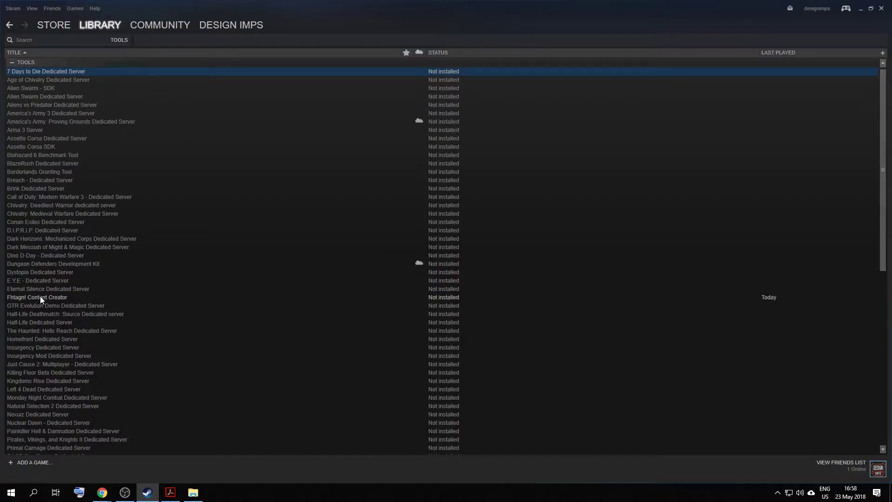
pyautogui.click(29, 43)
pyautogui.click(53, 297)
# - Install Fhtagn! Content Creator through the installer, then launch it with Play Game
pyautogui.rightClick(53, 297)
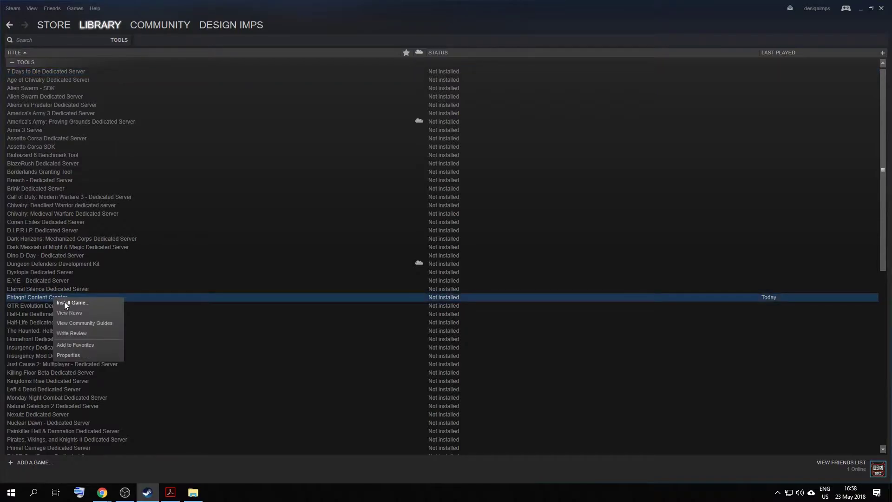
pyautogui.click(64, 302)
pyautogui.click(474, 324)
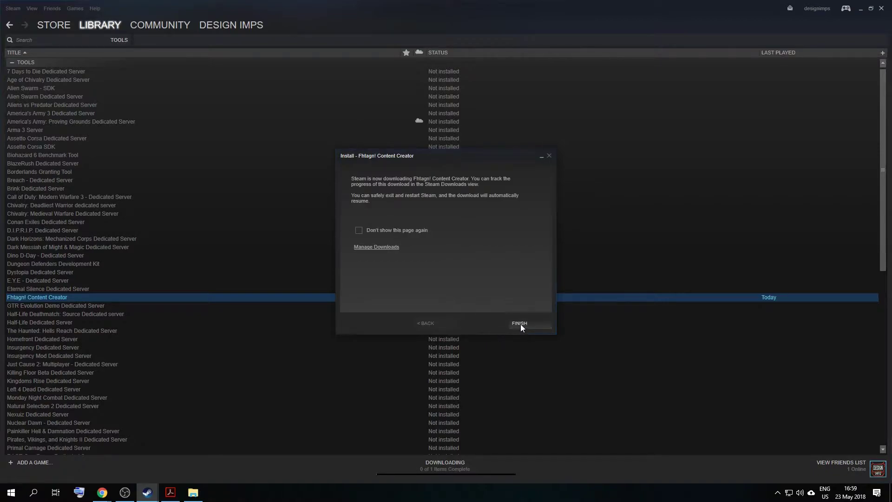
pyautogui.click(521, 324)
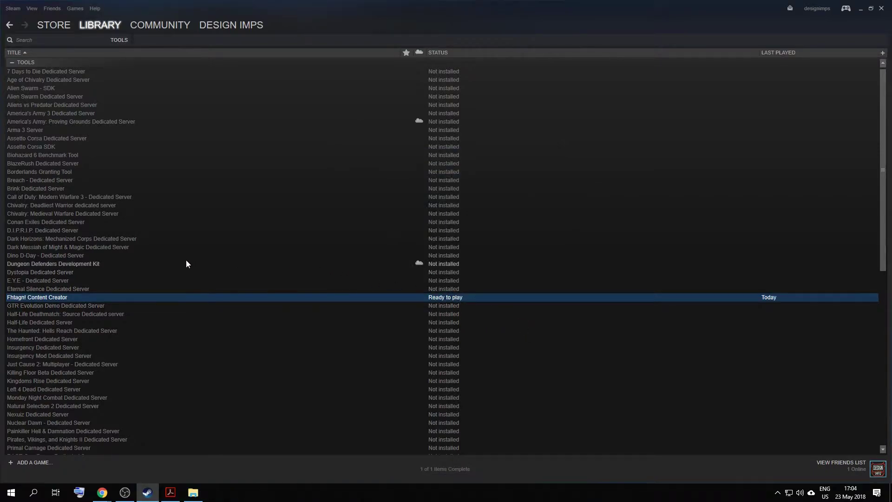
pyautogui.rightClick(60, 297)
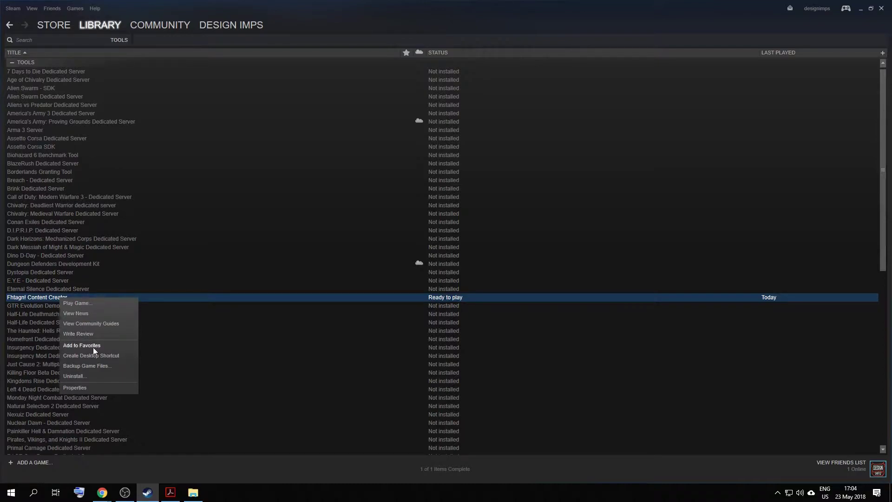
pyautogui.click(79, 303)
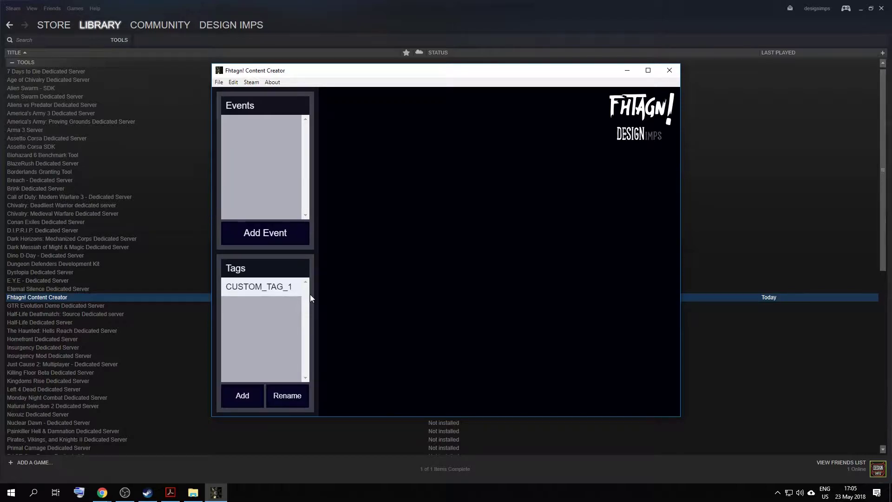
# - Start a new story pack titled 'Test Content Creator' with Steam file name 'Test'
pyautogui.click(219, 84)
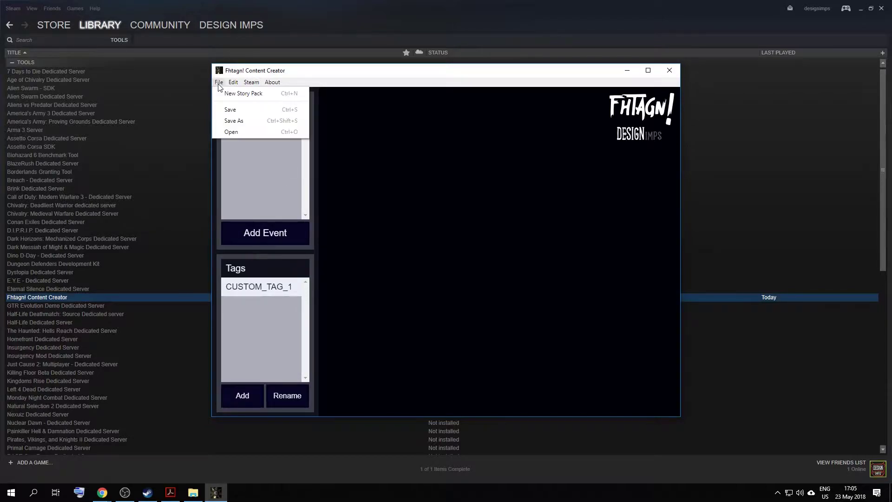
pyautogui.click(234, 93)
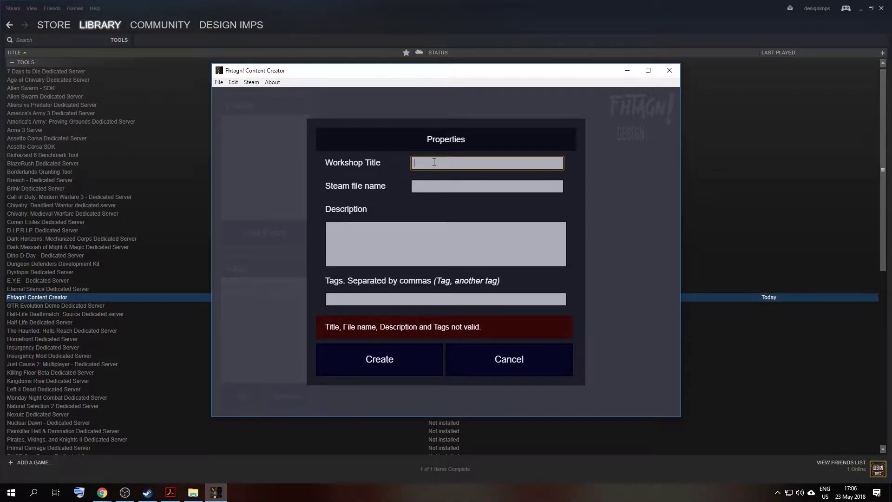
pyautogui.write('Test Content Creator')
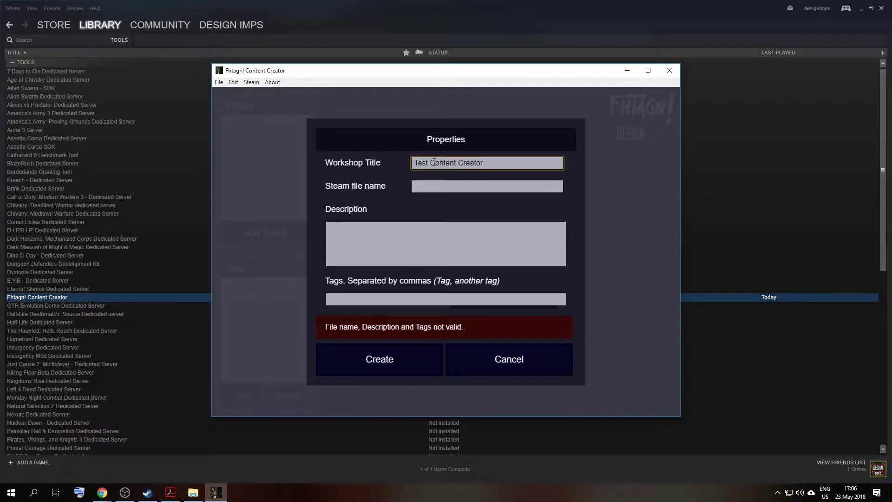
pyautogui.click(436, 188)
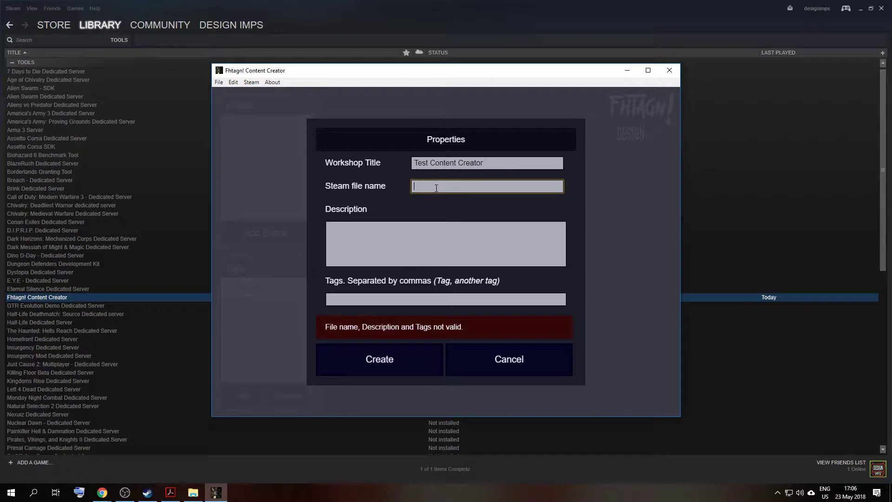
pyautogui.write('Test')
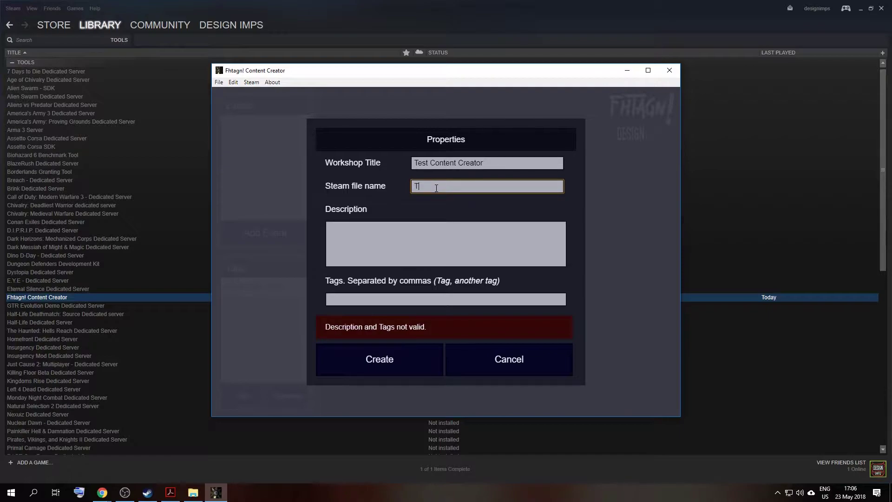
# - Add description 'This is a test' and tags Funny, Horror, Rats in the Walls, then create the pack
pyautogui.click(345, 224)
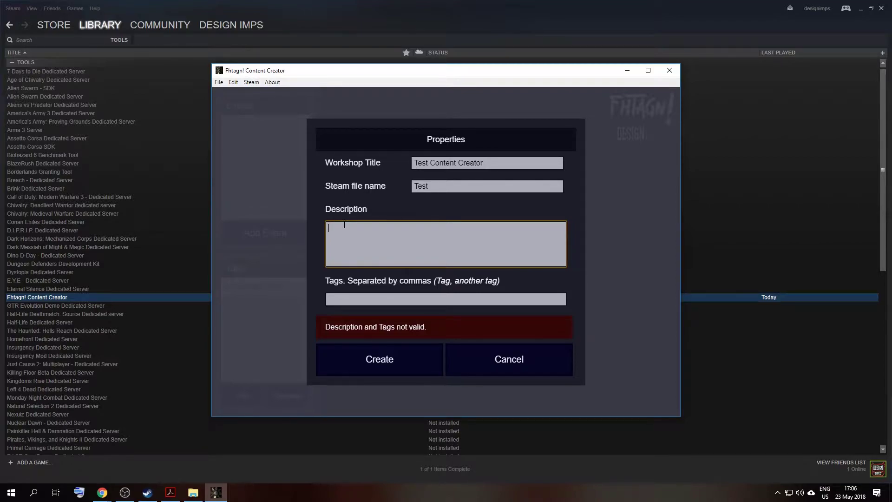
pyautogui.write('Thi')
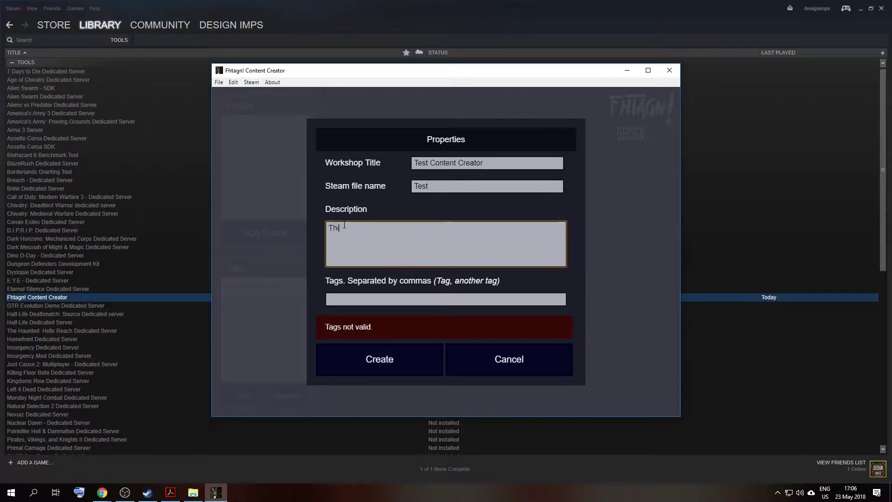
pyautogui.write('s is a test')
pyautogui.click(340, 299)
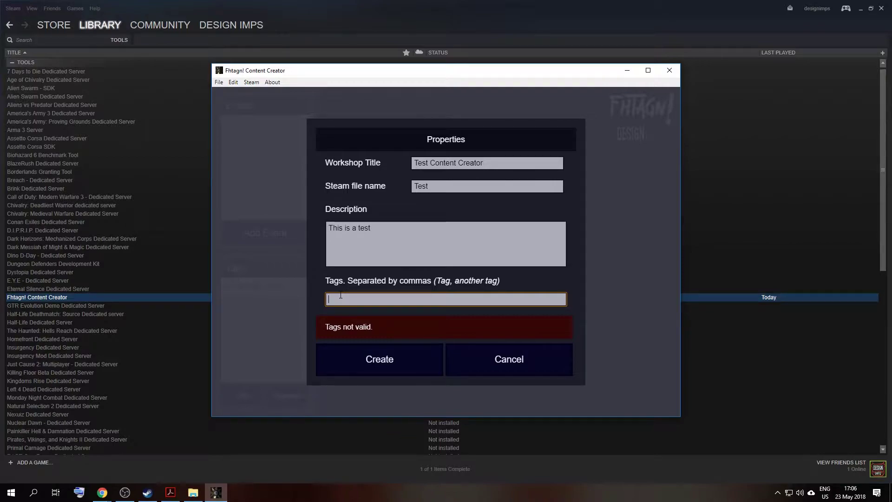
pyautogui.write('Funn')
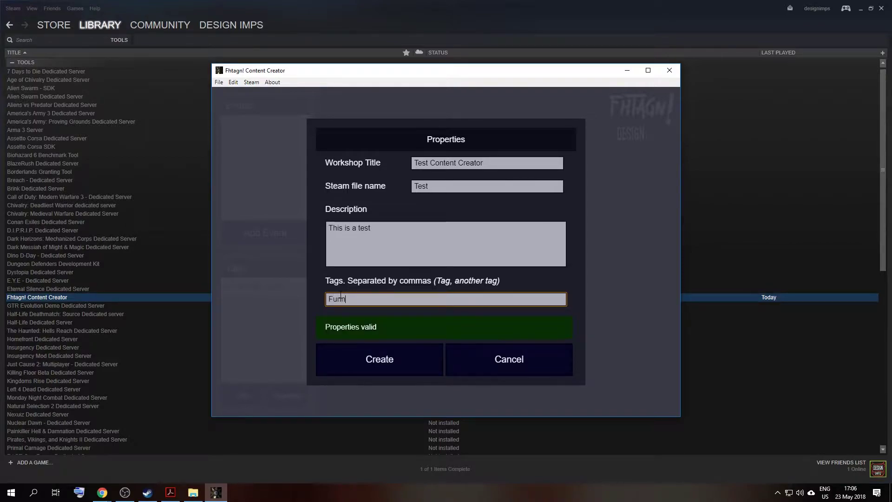
pyautogui.write('y, Horror')
pyautogui.write(', Rats in the Walls')
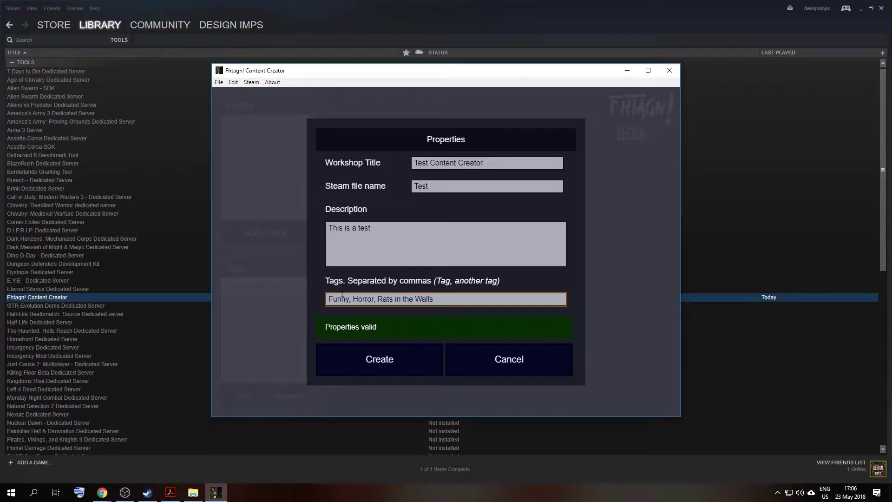
pyautogui.click(363, 357)
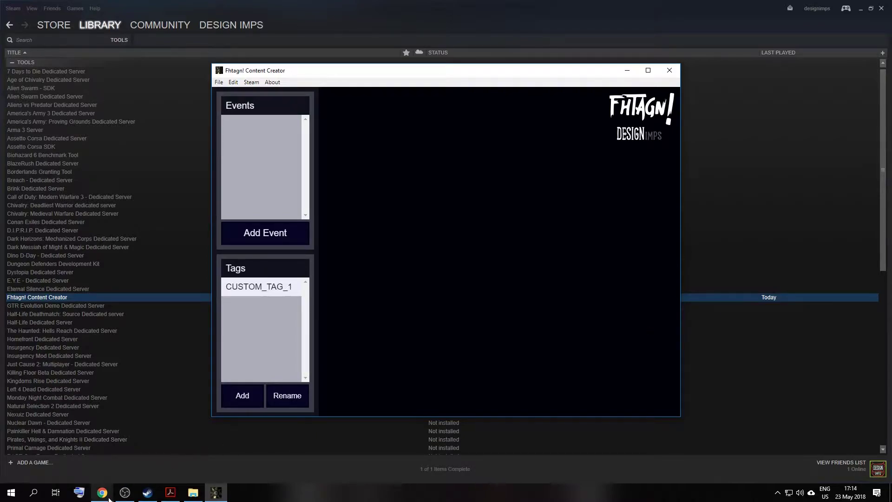
pyautogui.moveTo(101, 492)
pyautogui.click(151, 468)
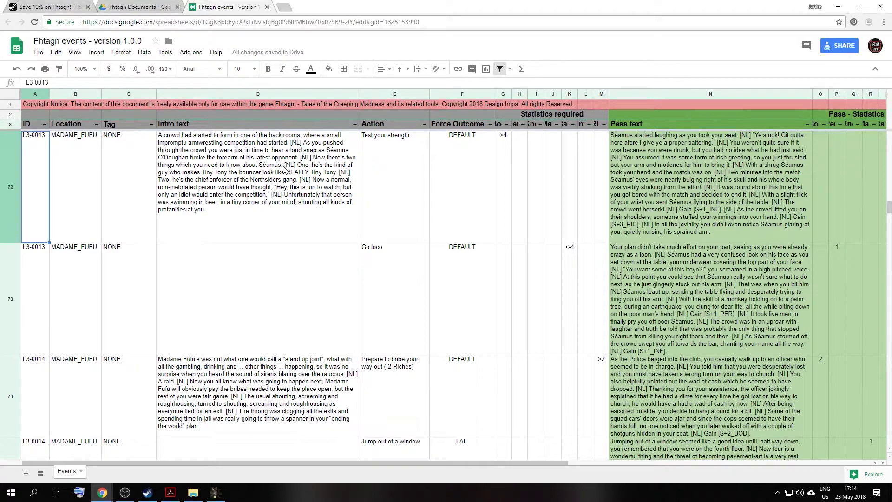
pyautogui.click(284, 169)
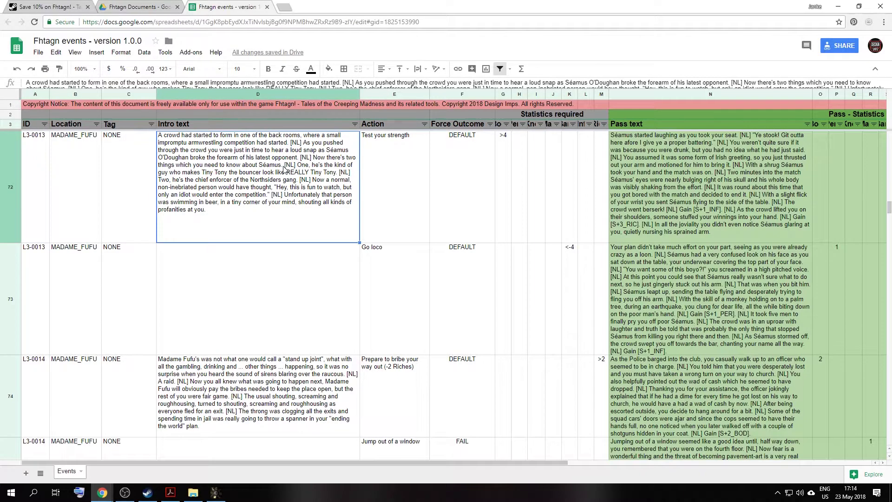
pyautogui.click(396, 180)
pyautogui.click(393, 306)
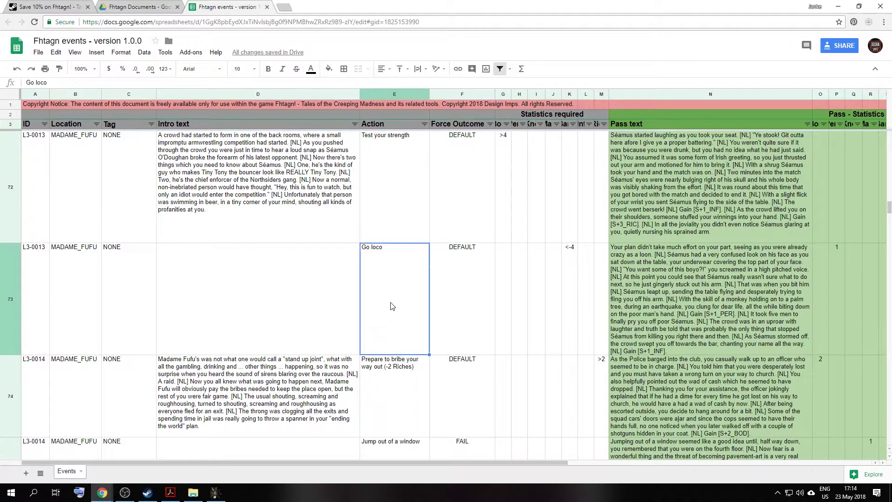
pyautogui.moveTo(408, 462); pyautogui.dragTo(556, 463)
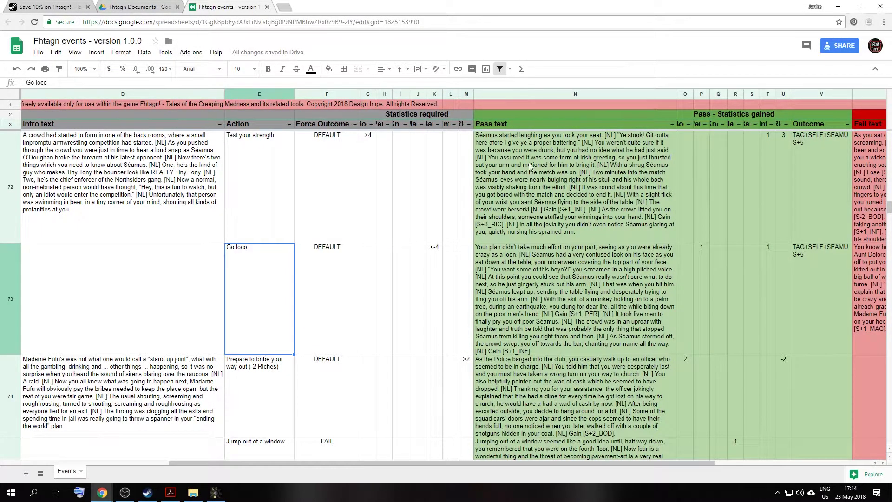
pyautogui.click(564, 171)
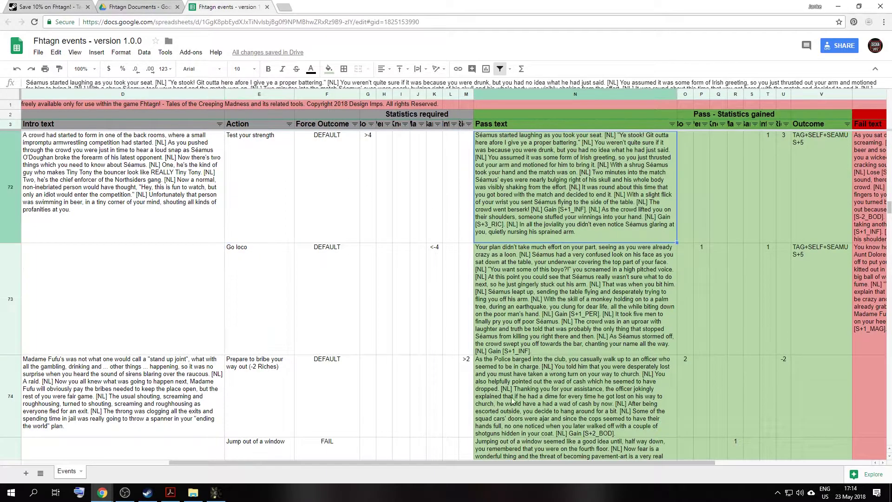
pyautogui.moveTo(519, 464); pyautogui.dragTo(619, 460)
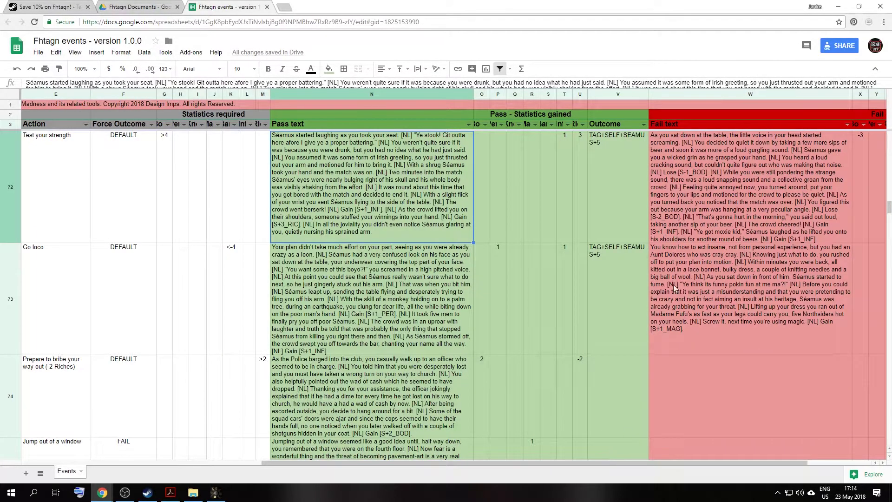
pyautogui.click(690, 200)
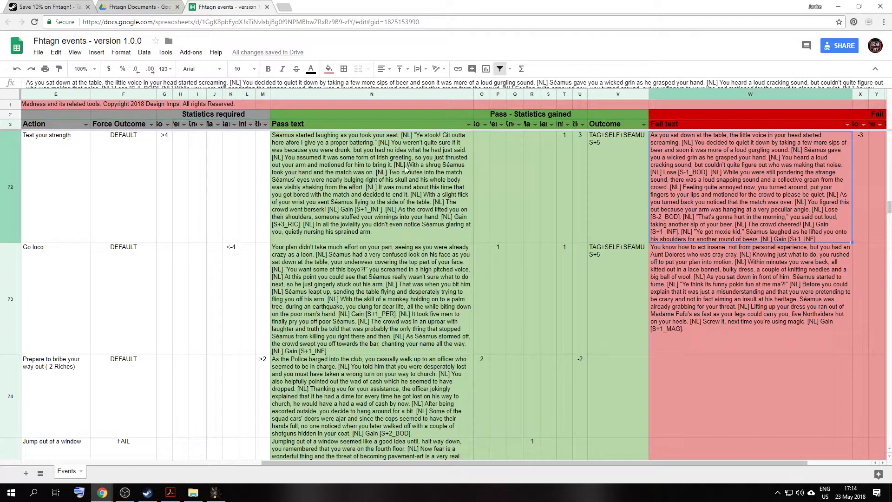
pyautogui.click(616, 179)
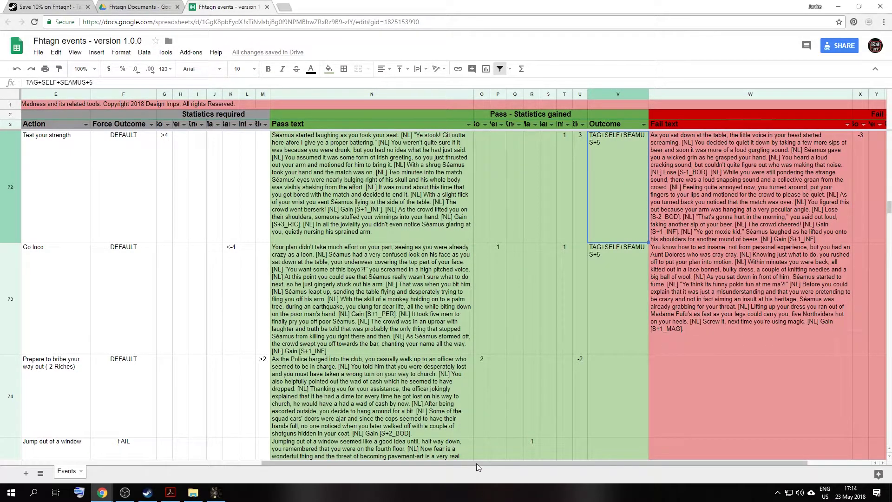
pyautogui.moveTo(475, 464); pyautogui.dragTo(211, 458)
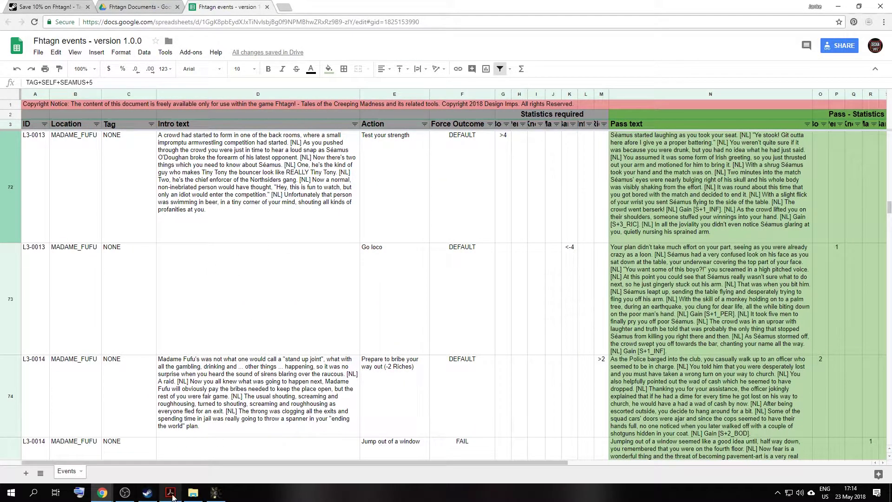
# - Add an event, rename untitled_event_1 to arms_wrestling, and set its location to Madame Fufu's
pyautogui.click(215, 493)
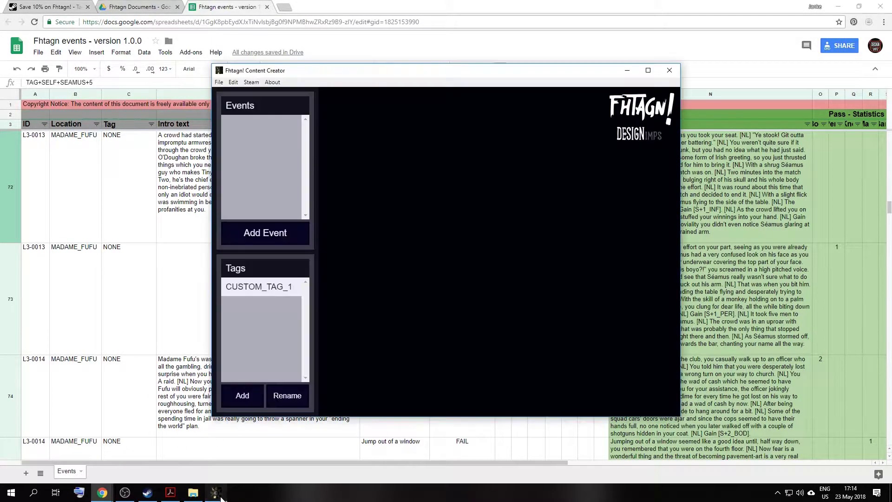
pyautogui.click(258, 235)
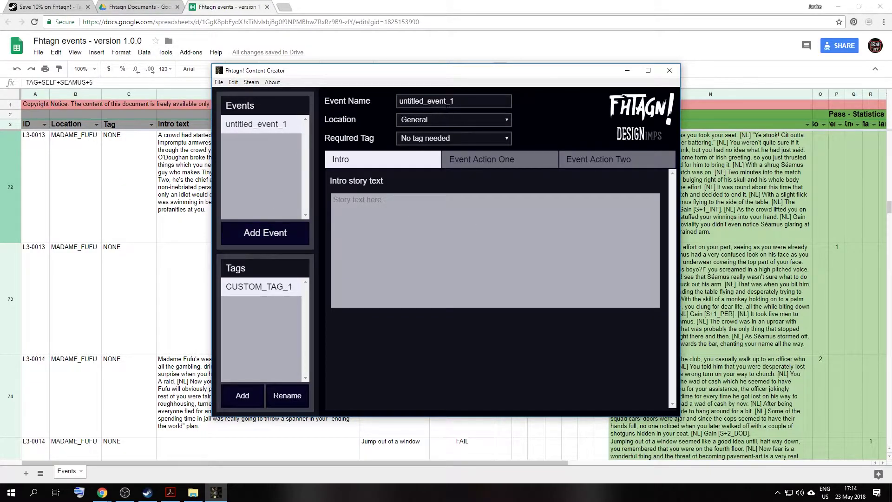
pyautogui.click(445, 101)
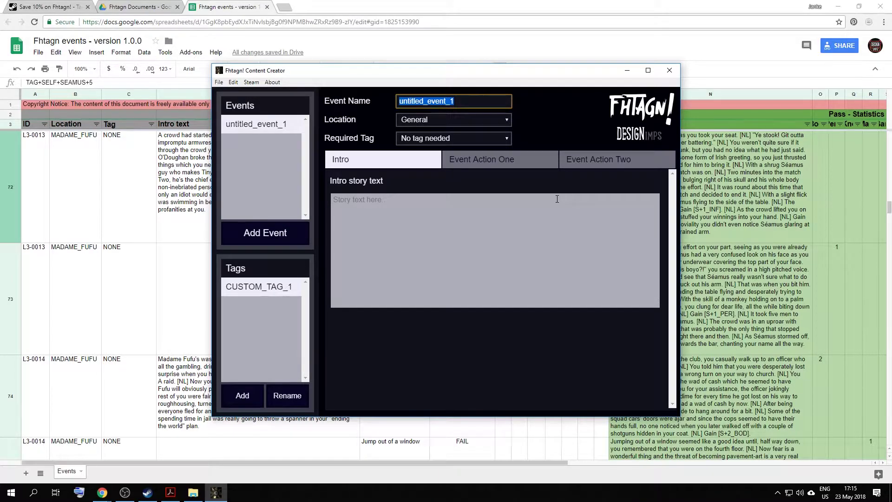
pyautogui.write('arms')
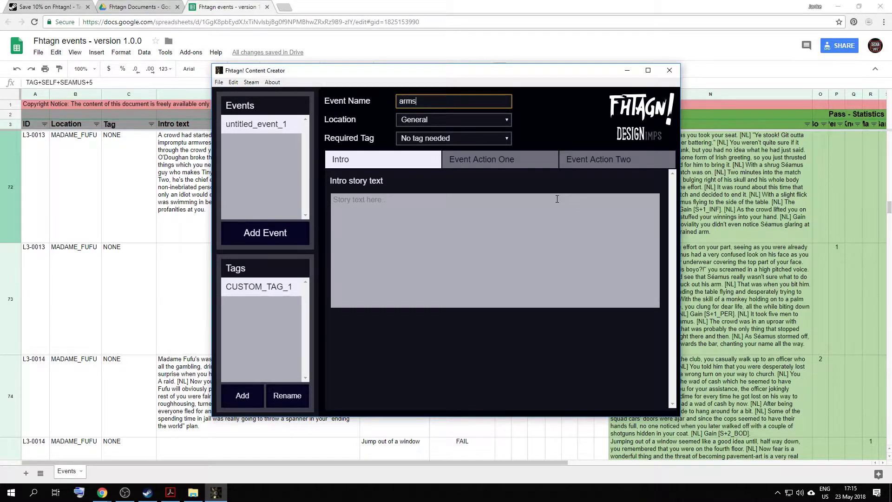
pyautogui.write('_wrestling')
pyautogui.click(451, 122)
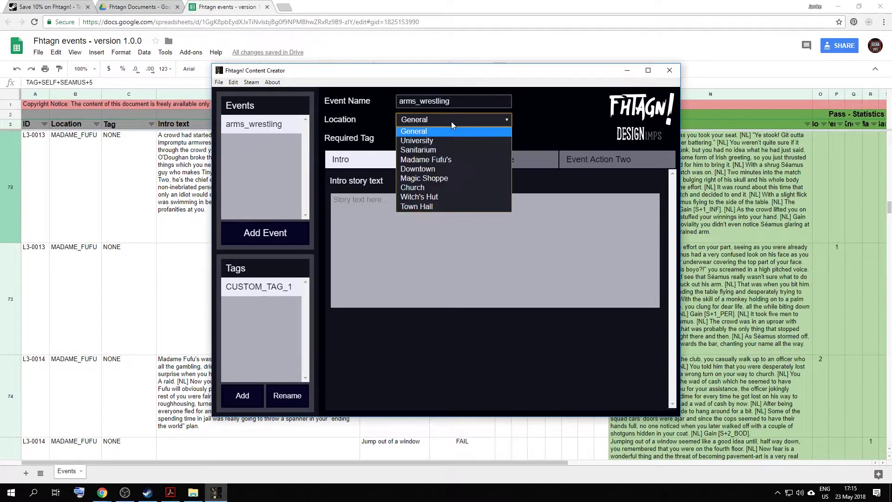
pyautogui.click(441, 160)
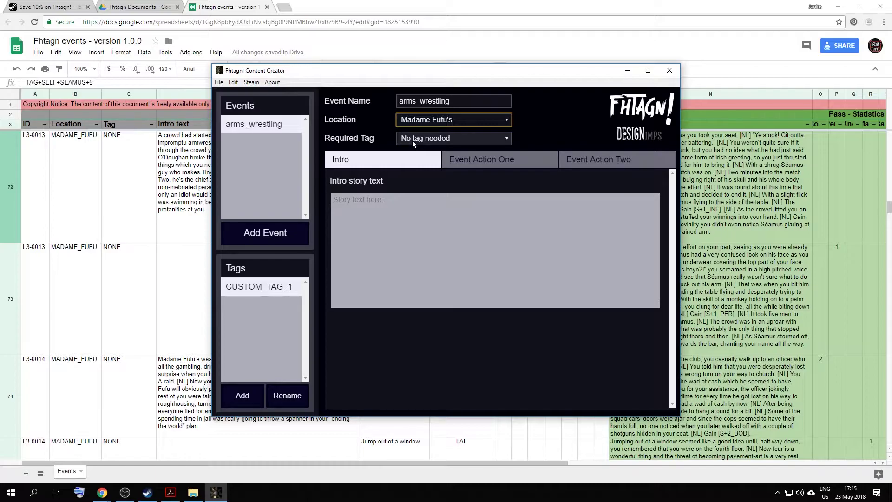
# - Copy cell D72's armwrestling-crowd intro from the sheet into the Intro story text
pyautogui.click(180, 180)
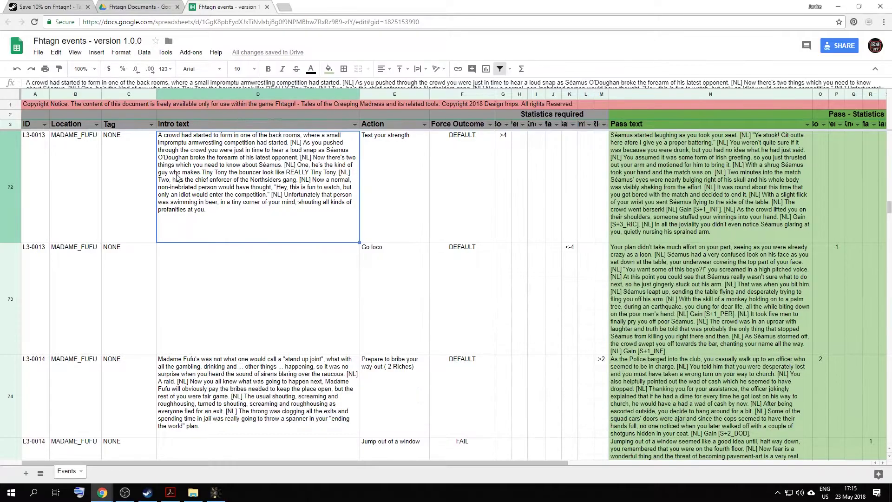
pyautogui.doubleClick(213, 212)
pyautogui.hotkey('ctrl', 'a')
pyautogui.hotkey('ctrl', 'c')
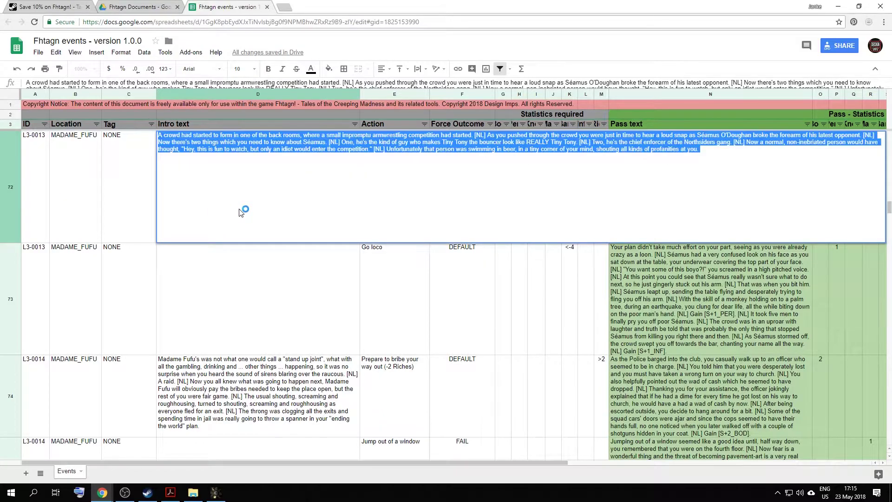
pyautogui.click(216, 493)
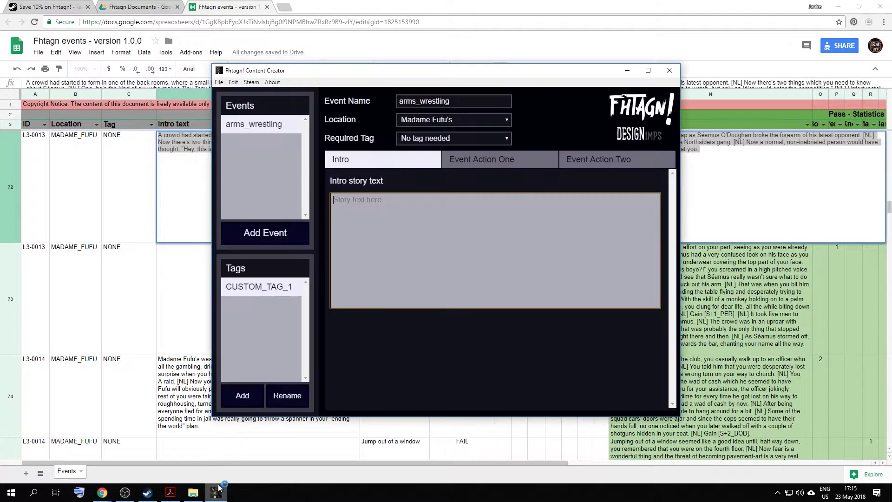
pyautogui.click(369, 204)
pyautogui.hotkey('ctrl', 'v')
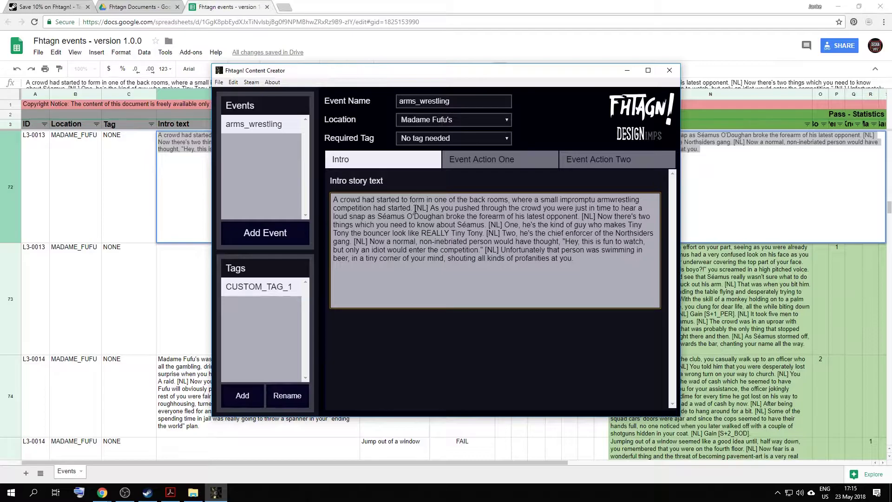
# - Highlight the [NL] line-break marker and the intro's opening sentence to inspect the pasted text
pyautogui.moveTo(414, 209); pyautogui.dragTo(428, 209)
pyautogui.moveTo(336, 199); pyautogui.dragTo(411, 209)
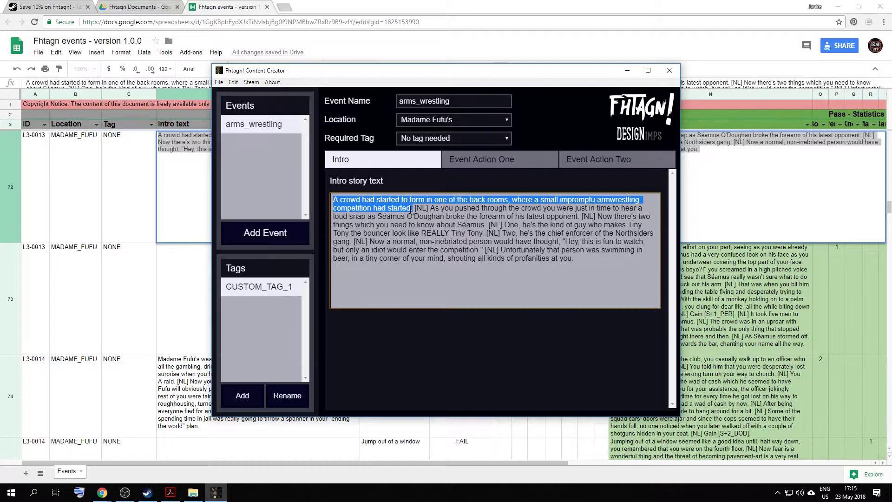
pyautogui.moveTo(410, 210); pyautogui.dragTo(431, 214)
pyautogui.click(451, 211)
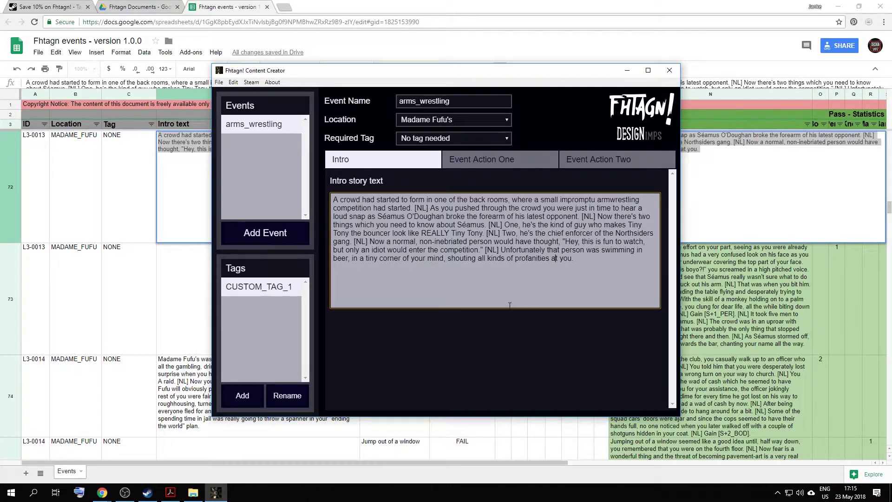
# - Open Event Action One and paste 'Test your strength' from cell E72 as its action name
pyautogui.click(489, 163)
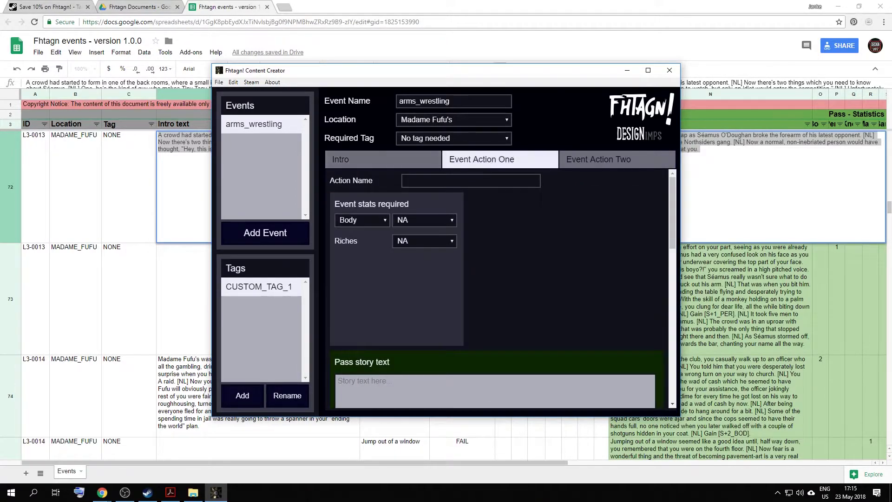
pyautogui.click(131, 163)
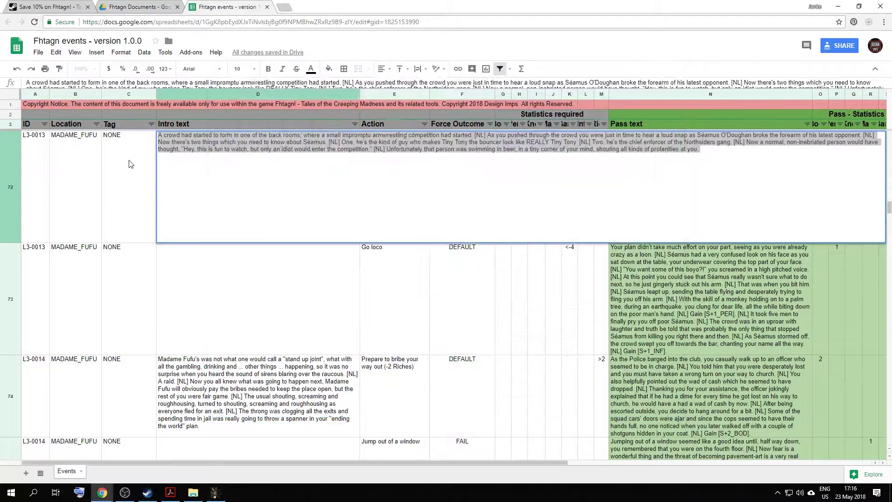
pyautogui.doubleClick(397, 163)
pyautogui.hotkey('ctrl', 'a')
pyautogui.hotkey('ctrl', 'c')
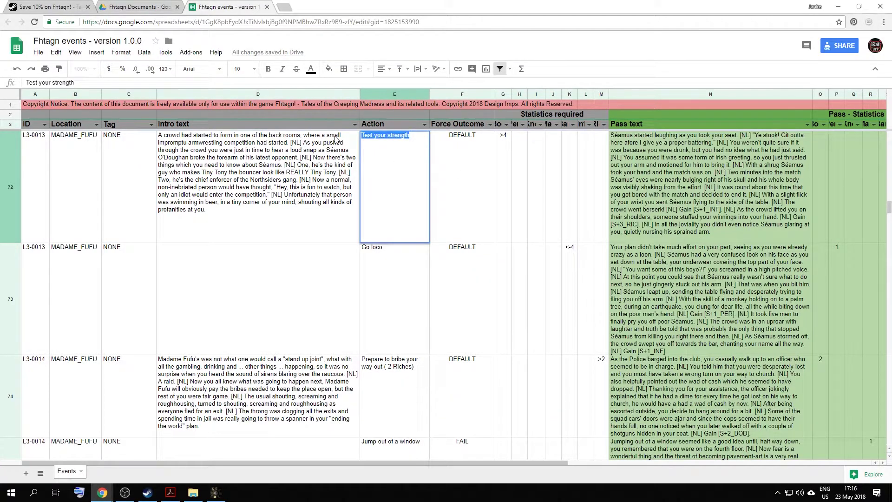
pyautogui.click(216, 493)
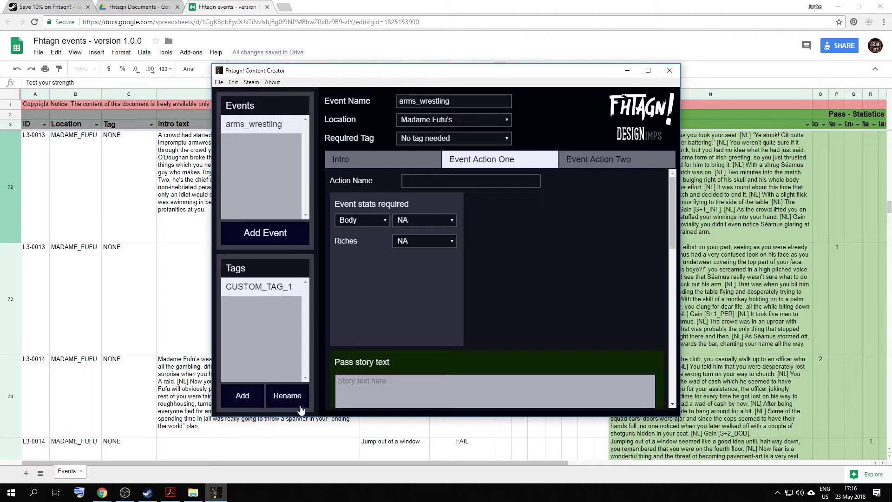
pyautogui.click(451, 180)
pyautogui.hotkey('ctrl', 'v')
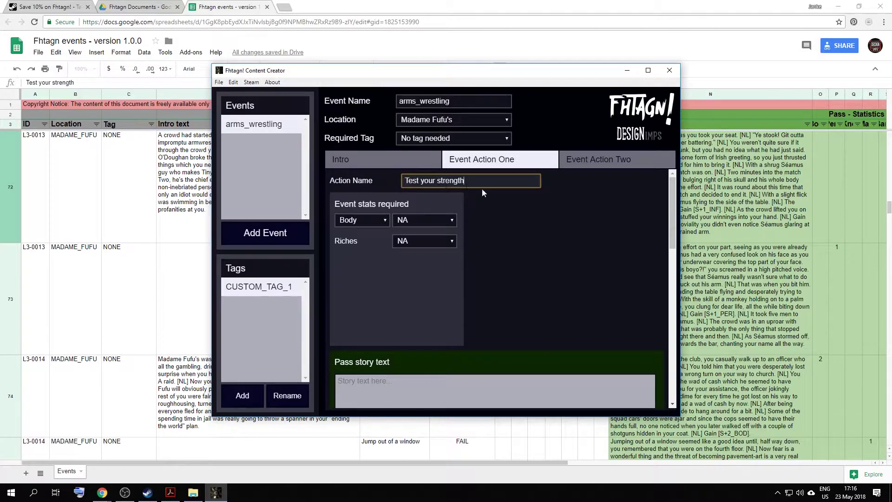
# - Check the sheet's required stat value and set the action's Body requirement to >4
pyautogui.click(716, 201)
pyautogui.click(467, 154)
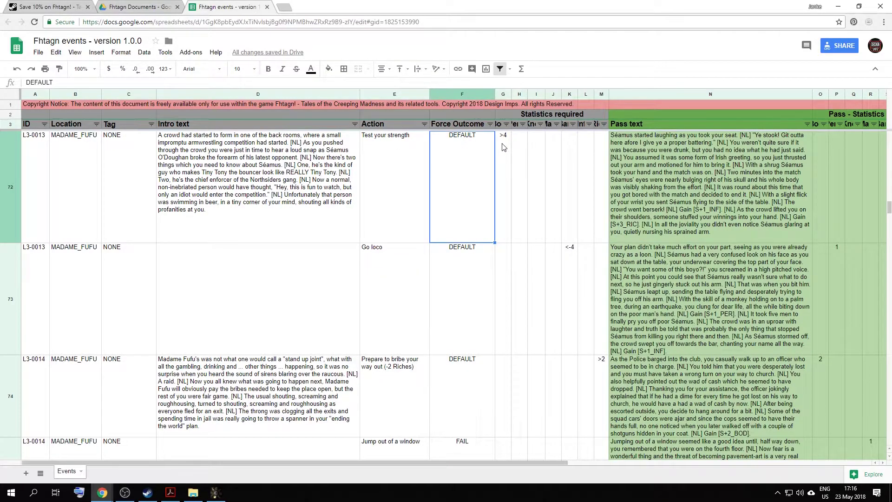
pyautogui.click(504, 148)
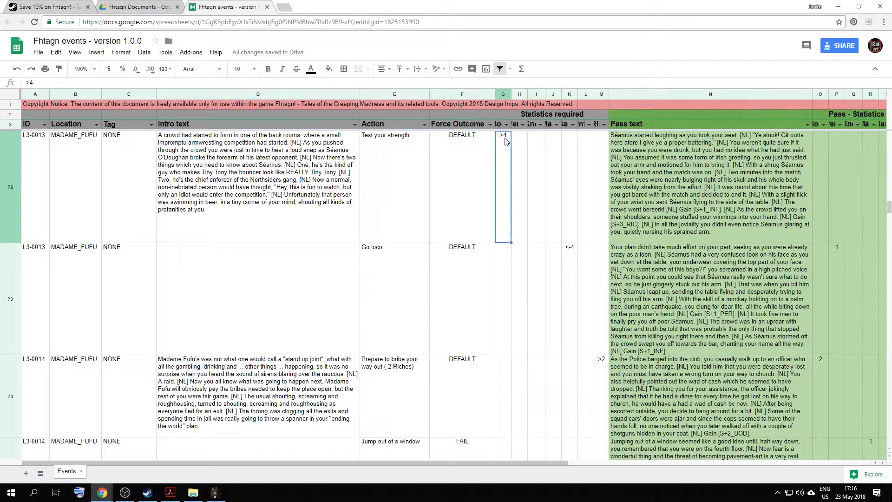
pyautogui.click(218, 494)
pyautogui.click(408, 219)
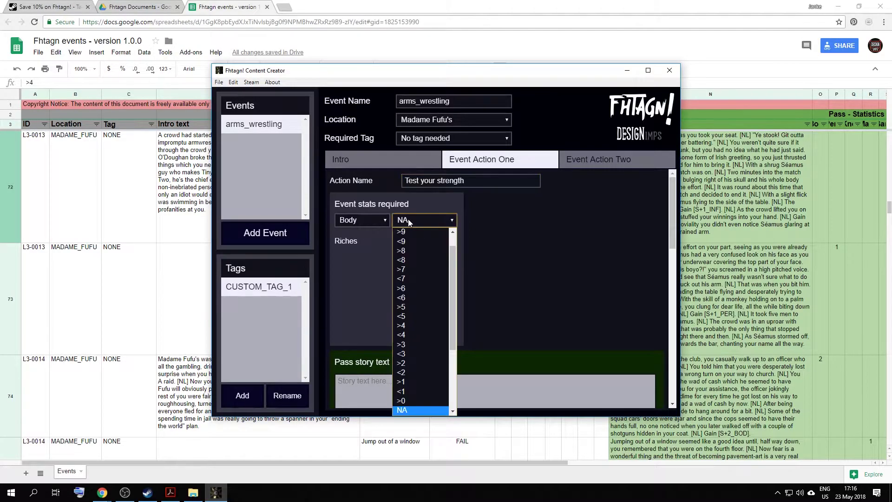
pyautogui.click(409, 327)
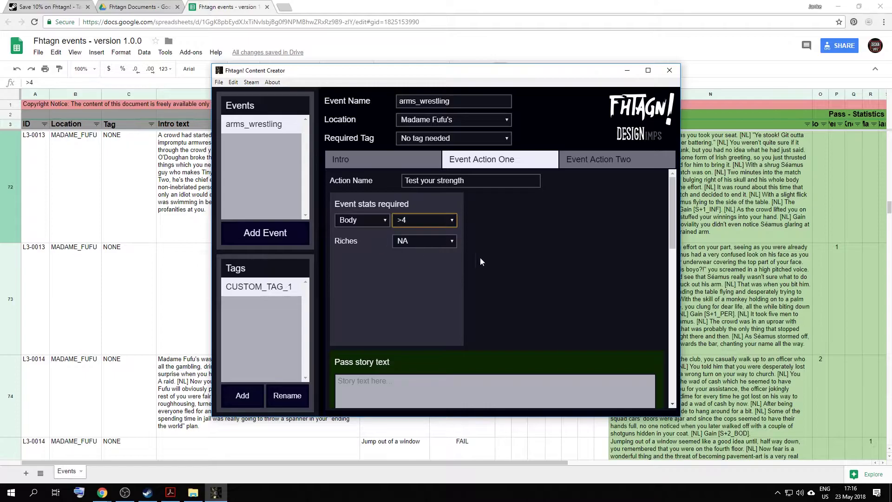
# - Copy cell N72's Séamus pass paragraph into Test your strength's Pass story text
pyautogui.click(735, 224)
pyautogui.doubleClick(735, 224)
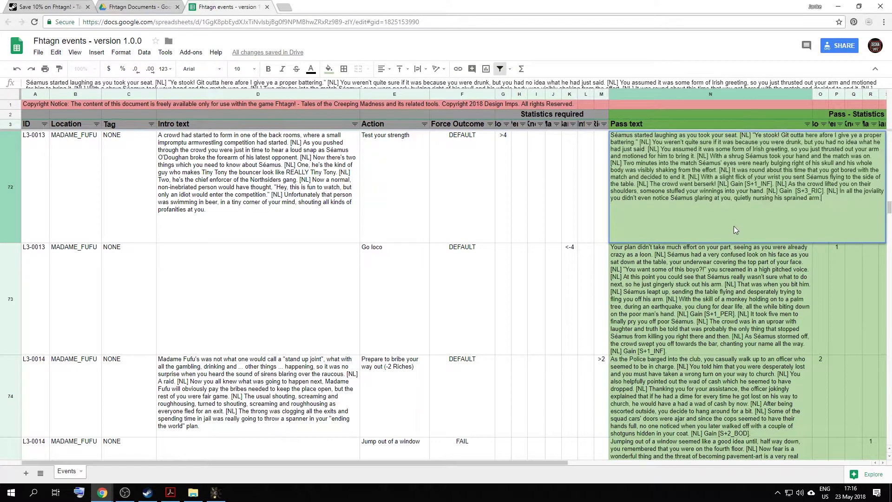
pyautogui.hotkey('ctrl', 'a')
pyautogui.hotkey('ctrl', 'c')
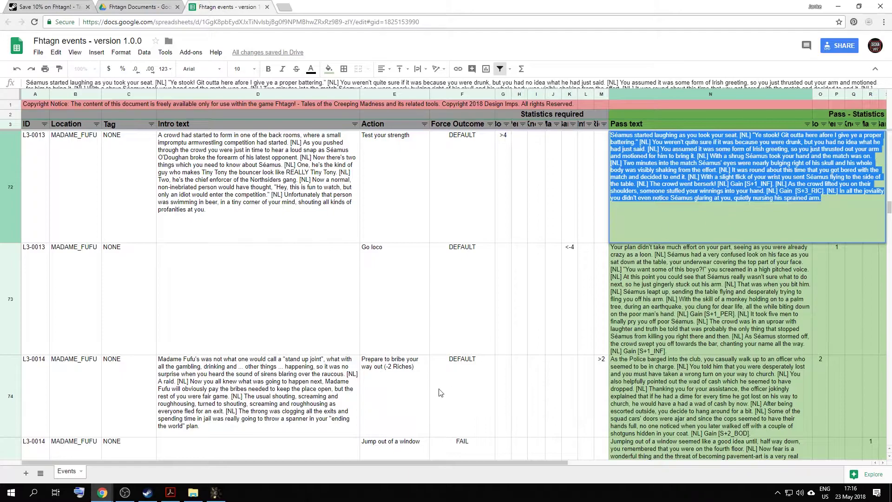
pyautogui.click(216, 492)
pyautogui.click(420, 380)
pyautogui.scroll(-5, 399, 257)
pyautogui.hotkey('ctrl', 'v')
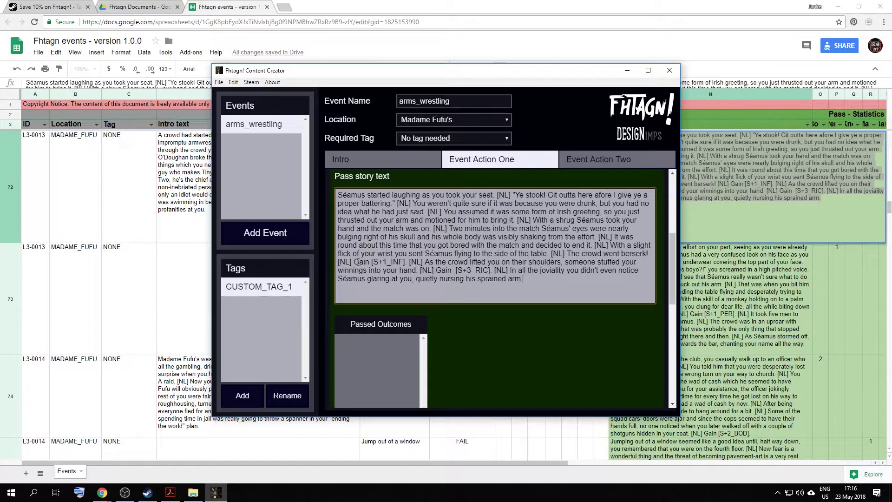
# - Highlight the Gain [S+1_INF] stat reward code in the pasted pass text
pyautogui.moveTo(355, 262); pyautogui.dragTo(408, 262)
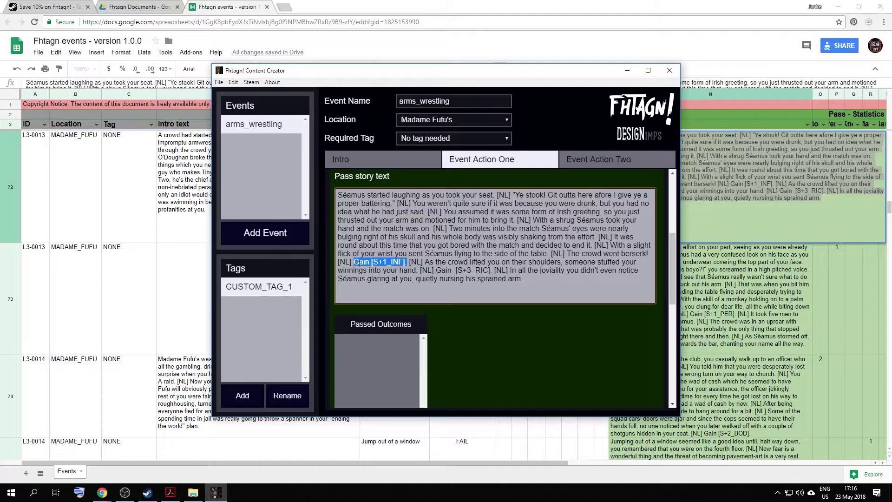
pyautogui.moveTo(372, 262); pyautogui.dragTo(404, 262)
pyautogui.press('Left')
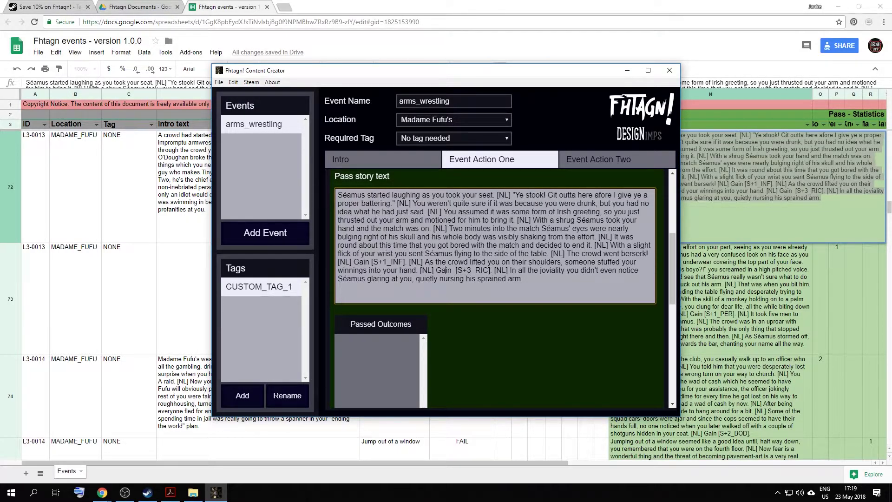
# - Review row 72's outcome formula in the sheet and scroll Event Action One to Fail story text
pyautogui.click(699, 279)
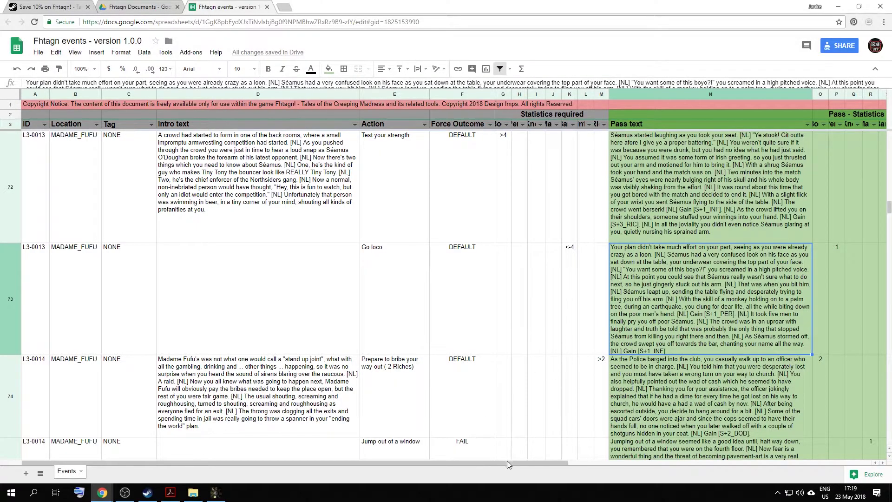
pyautogui.moveTo(514, 462); pyautogui.dragTo(663, 449)
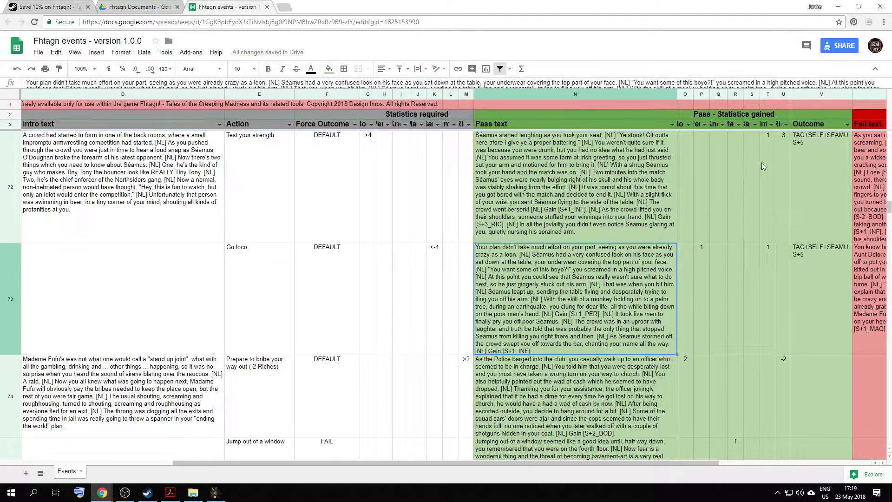
pyautogui.click(808, 158)
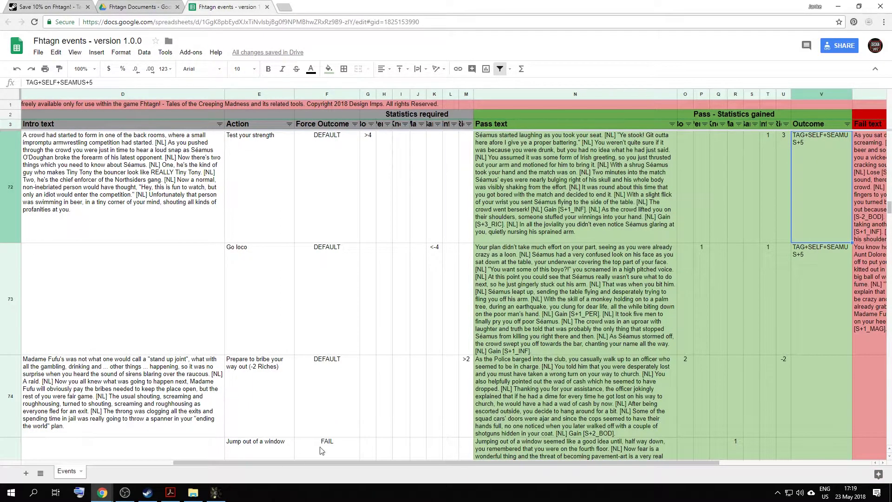
pyautogui.moveTo(471, 462); pyautogui.dragTo(624, 451)
pyautogui.click(215, 493)
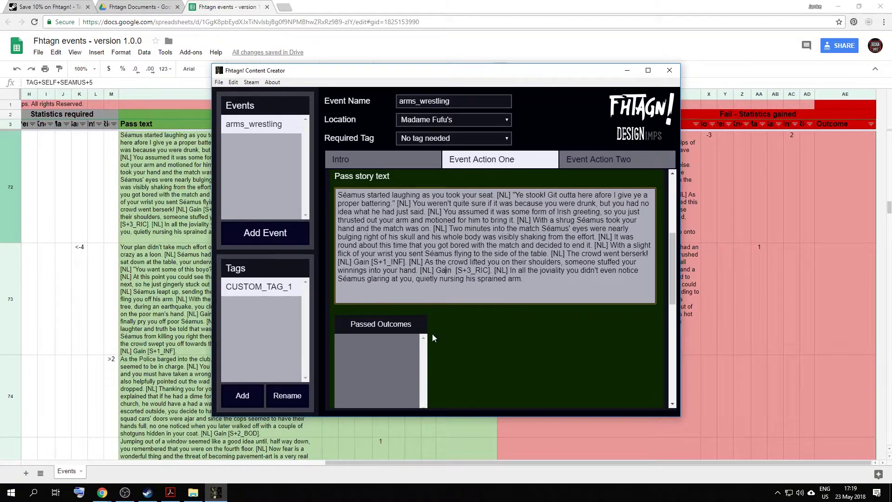
pyautogui.scroll(-5, 448, 337)
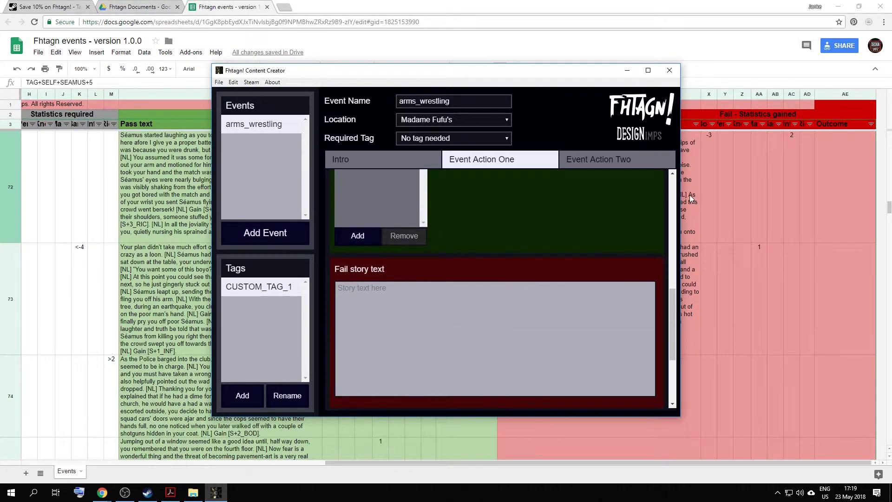
# - Copy cell W72's losing arm-wrestling text and paste it into the Fail story text
pyautogui.click(690, 195)
pyautogui.doubleClick(524, 141)
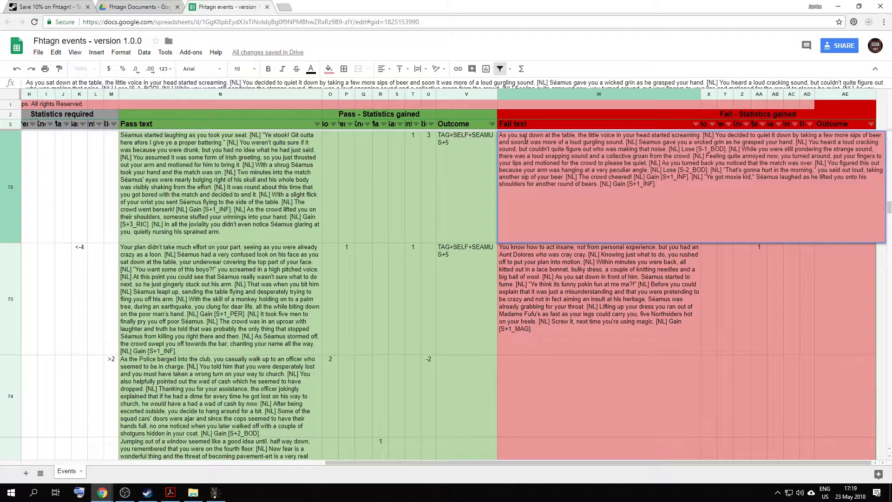
pyautogui.hotkey('ctrl', 'a')
pyautogui.hotkey('ctrl', 'c')
pyautogui.click(215, 492)
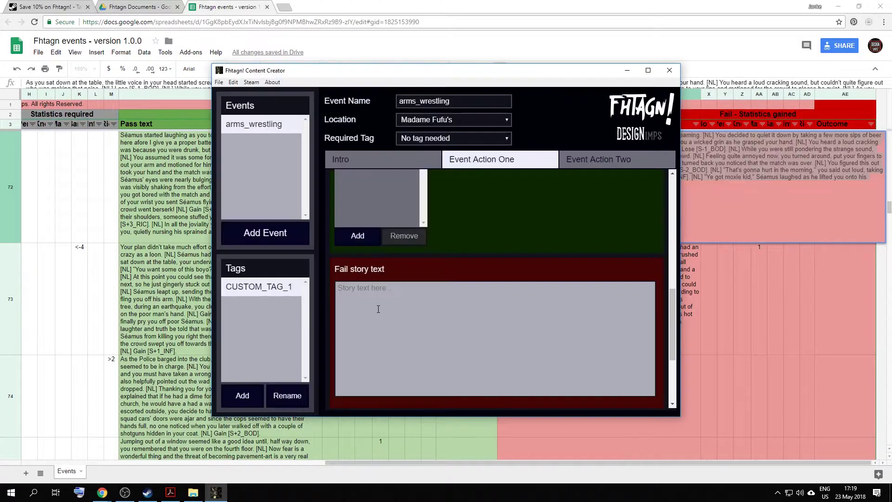
pyautogui.click(376, 306)
pyautogui.hotkey('ctrl', 'v')
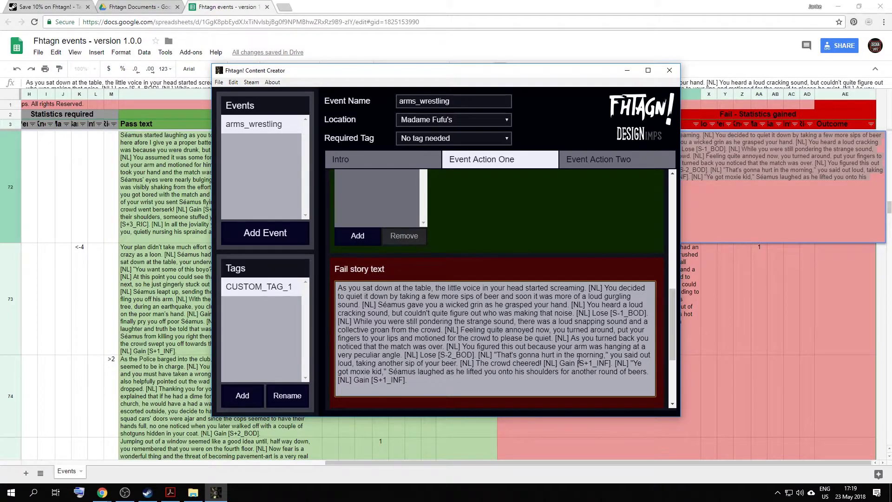
pyautogui.click(383, 381)
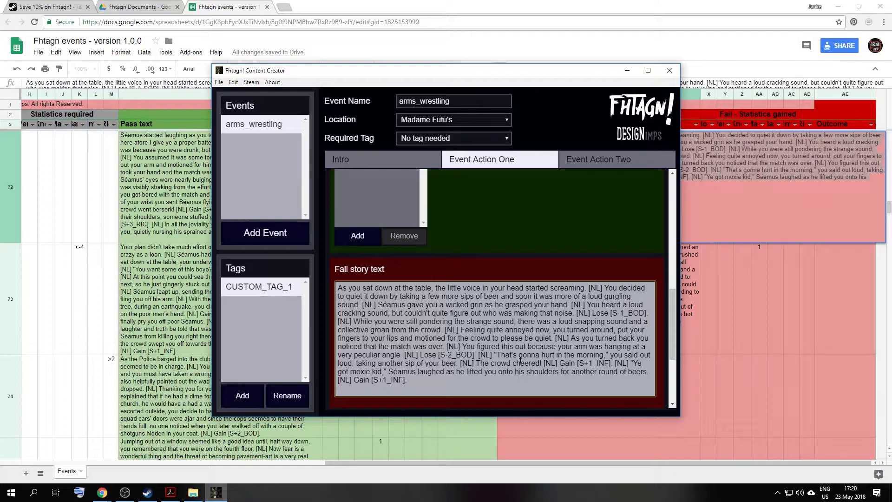
pyautogui.click(165, 192)
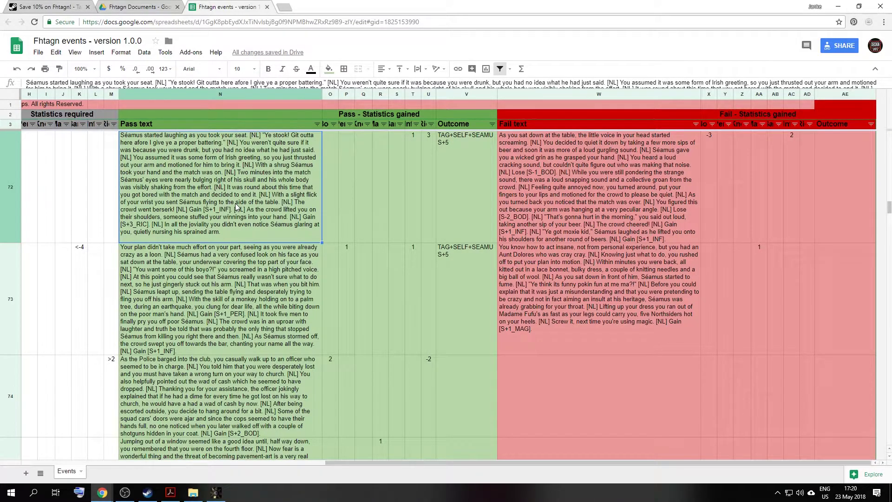
# - Read the pass stat gain of 3 in cell U72, then return to the Go loco action
pyautogui.click(431, 141)
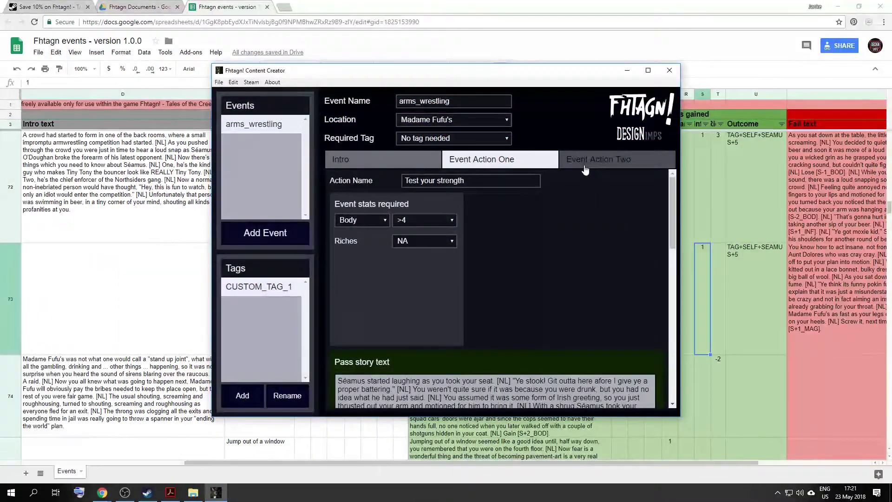
pyautogui.click(583, 161)
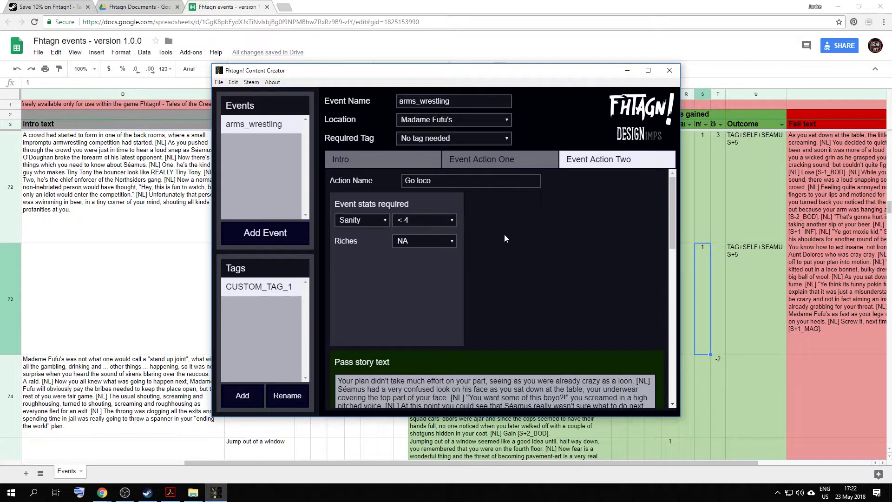
# - Add untitled_event_2 to the Events list, then reselect the arms_wrestling event
pyautogui.scroll(-10, 503, 246)
pyautogui.scroll(10, 510, 285)
pyautogui.click(281, 233)
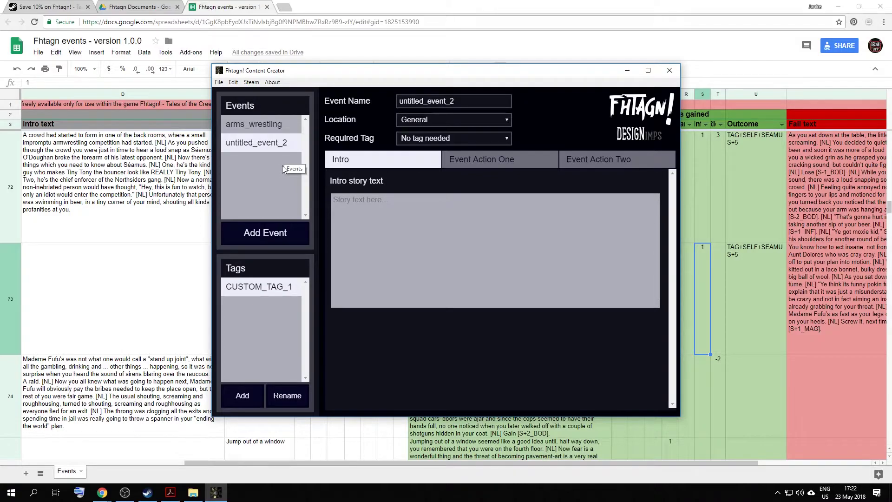
pyautogui.click(258, 124)
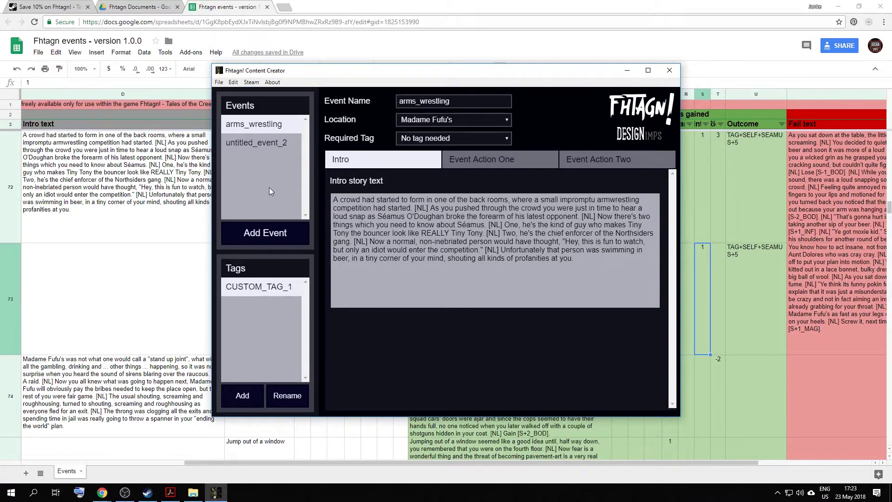
# - Review row 72's Test your strength and Go loco actions and U72's SEAMUS outcome formula
pyautogui.click(97, 170)
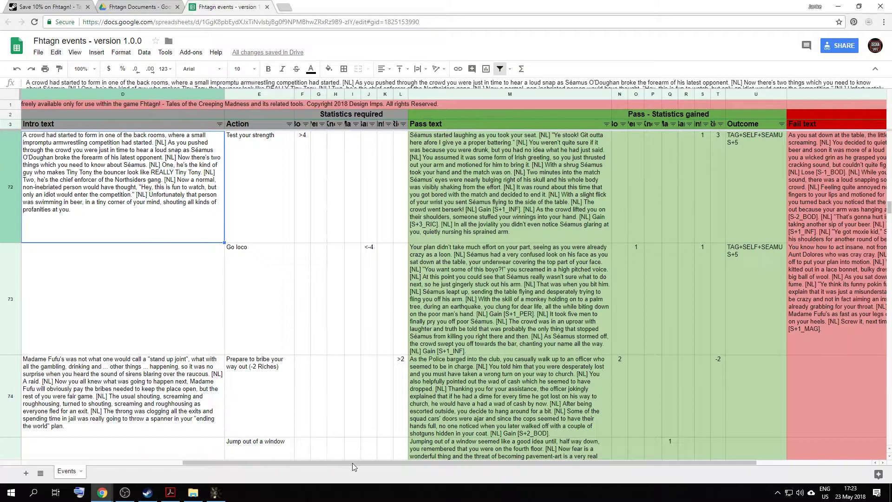
pyautogui.moveTo(349, 462); pyautogui.dragTo(146, 452)
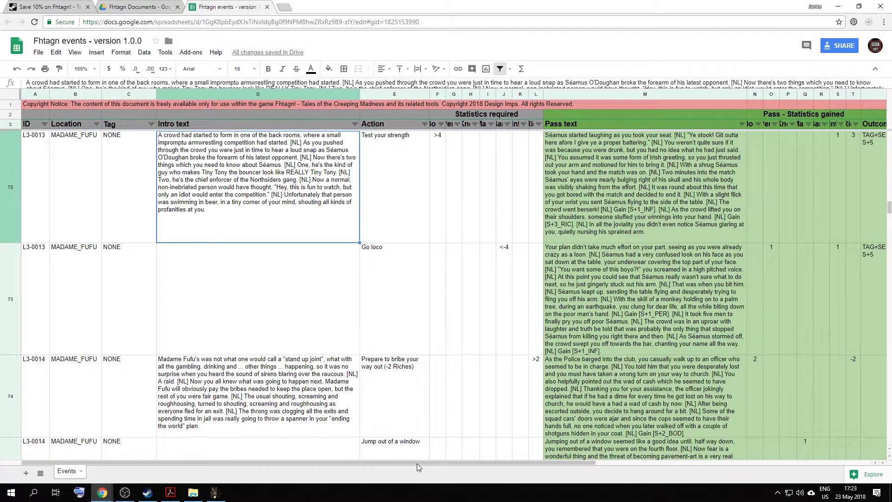
pyautogui.click(404, 214)
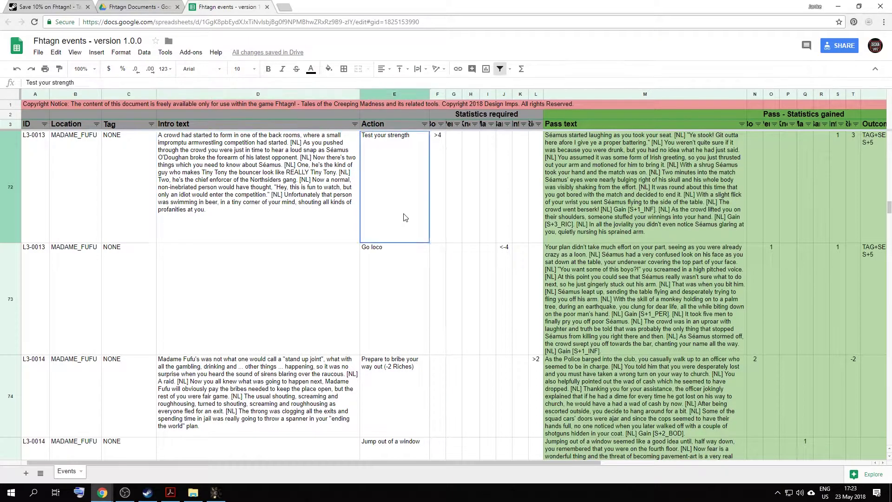
pyautogui.click(403, 290)
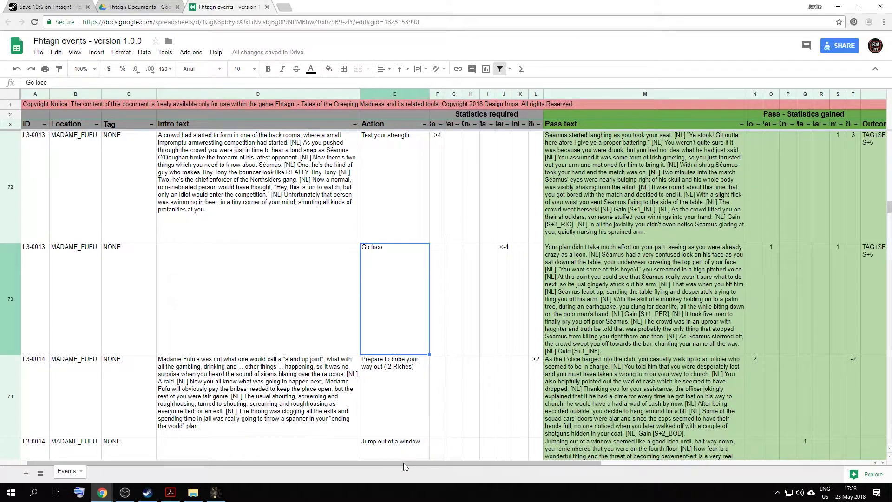
pyautogui.moveTo(408, 463); pyautogui.dragTo(558, 463)
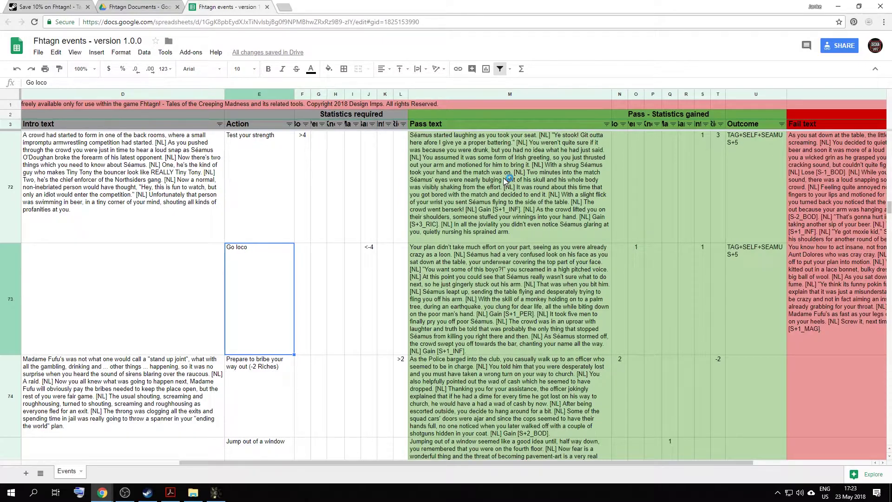
pyautogui.click(756, 155)
pyautogui.hscroll(1, 634, 467)
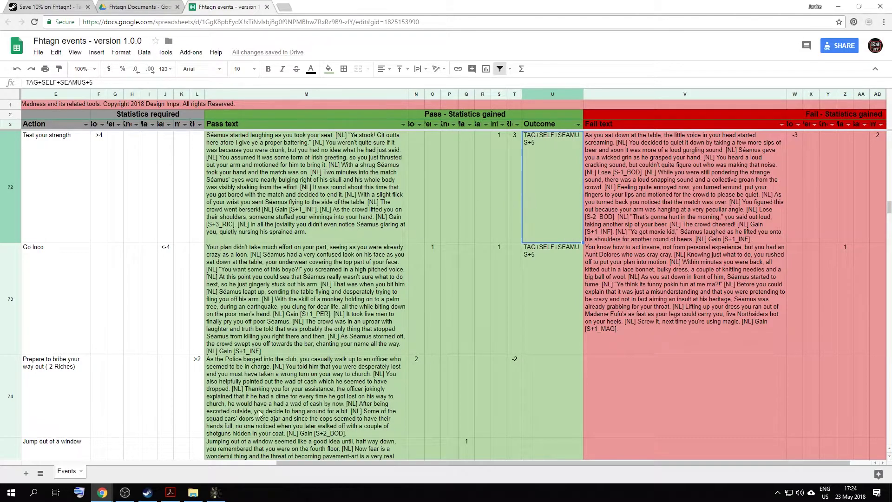
pyautogui.click(215, 491)
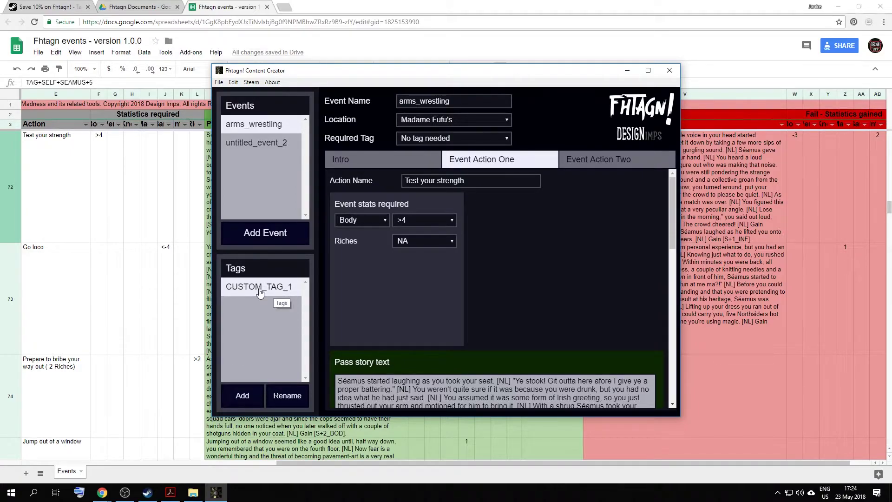
# - Rename the CUSTOM_TAG_1 tag to SEAMUS
pyautogui.click(286, 396)
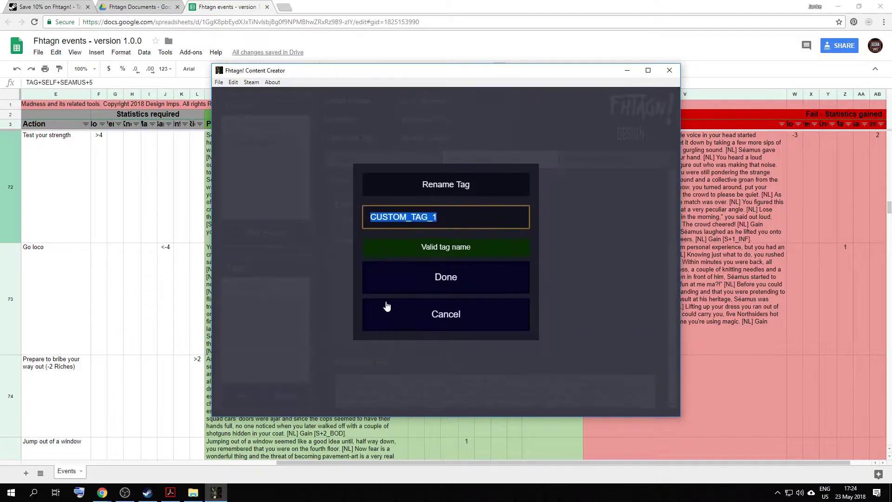
pyautogui.write('S')
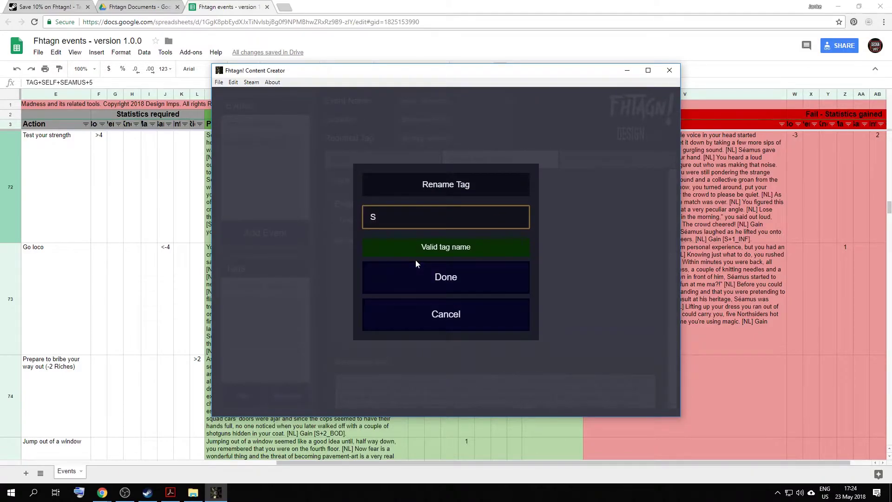
pyautogui.write('EAMUS')
pyautogui.click(435, 277)
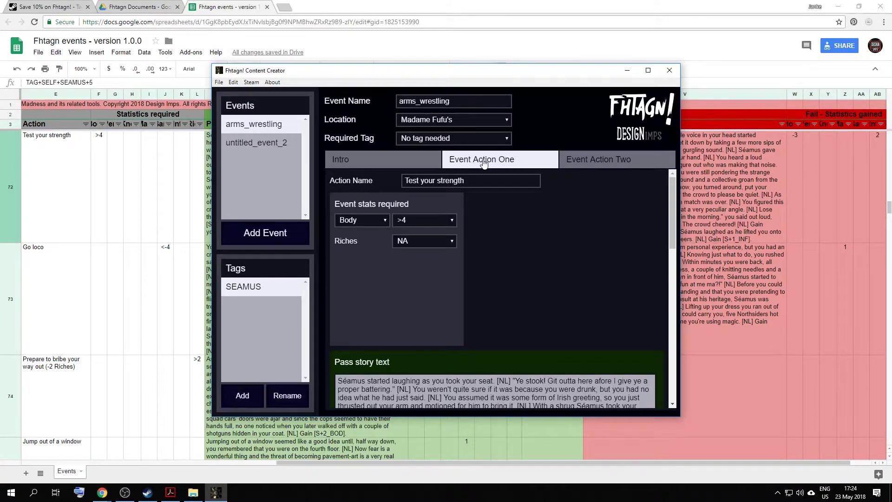
# - Add a passed outcome to Test your strength that applies the SEAMUS tag
pyautogui.scroll(-5, 480, 277)
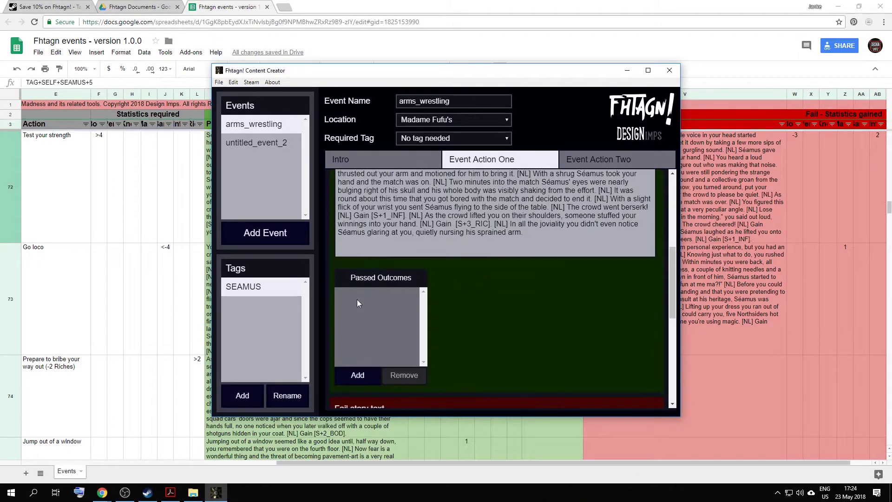
pyautogui.click(358, 374)
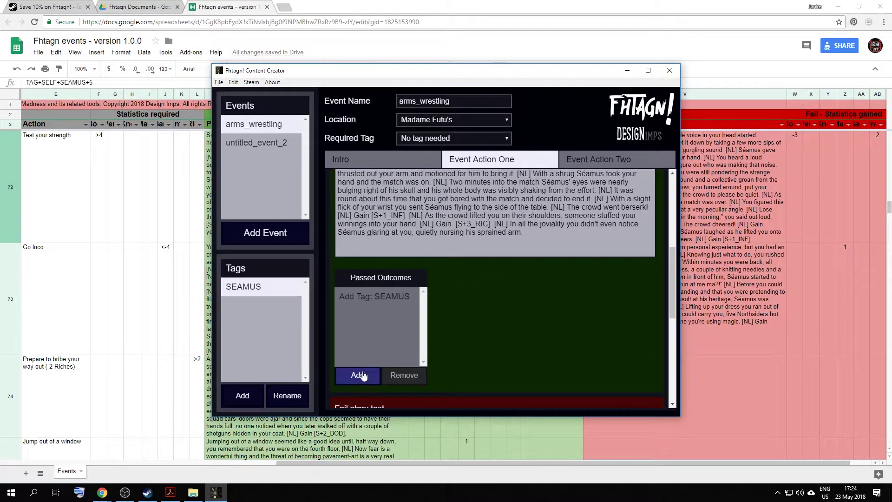
pyautogui.click(381, 302)
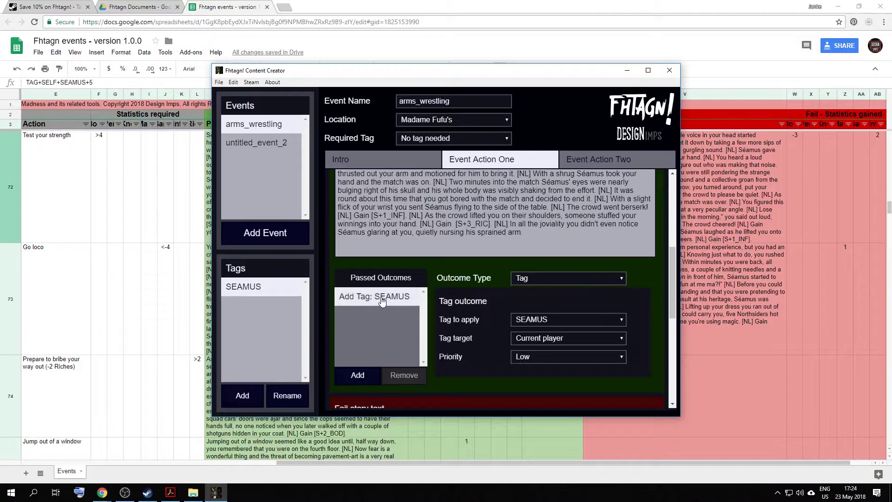
pyautogui.click(535, 320)
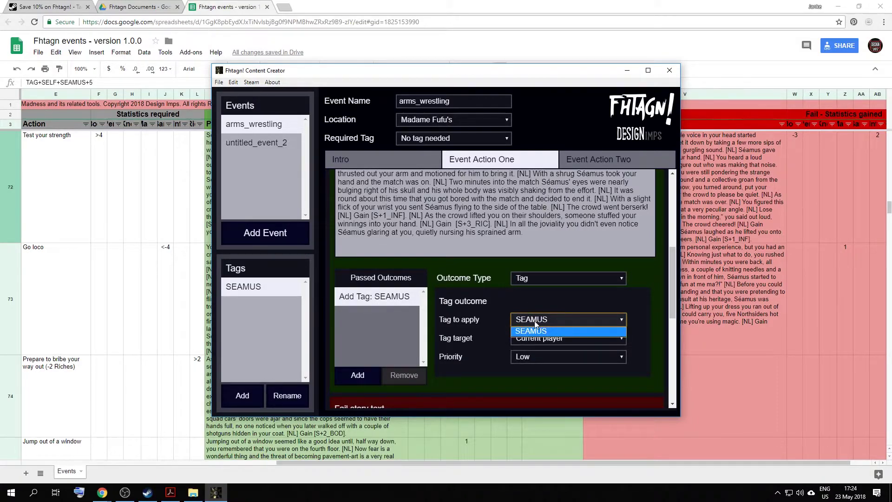
pyautogui.click(534, 321)
# - Add two more custom tags, keeping SEAMUS as the outcome's tag to apply
pyautogui.click(251, 399)
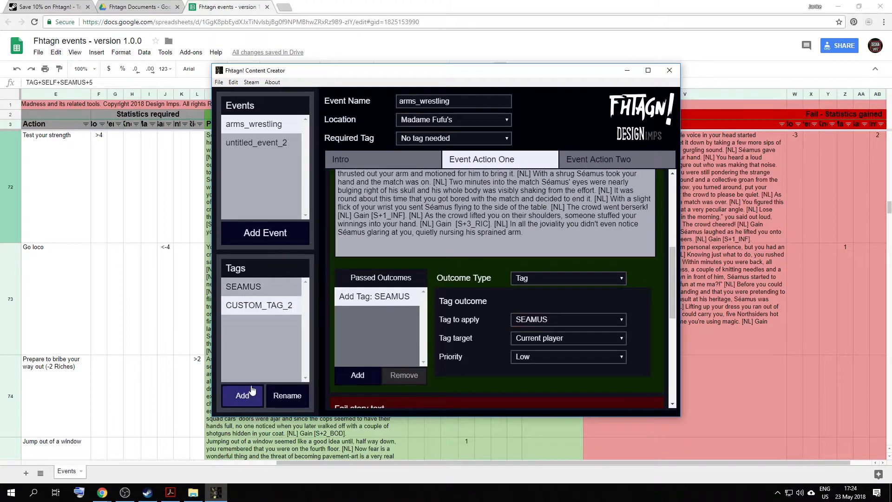
pyautogui.click(251, 392)
pyautogui.click(536, 319)
pyautogui.click(540, 322)
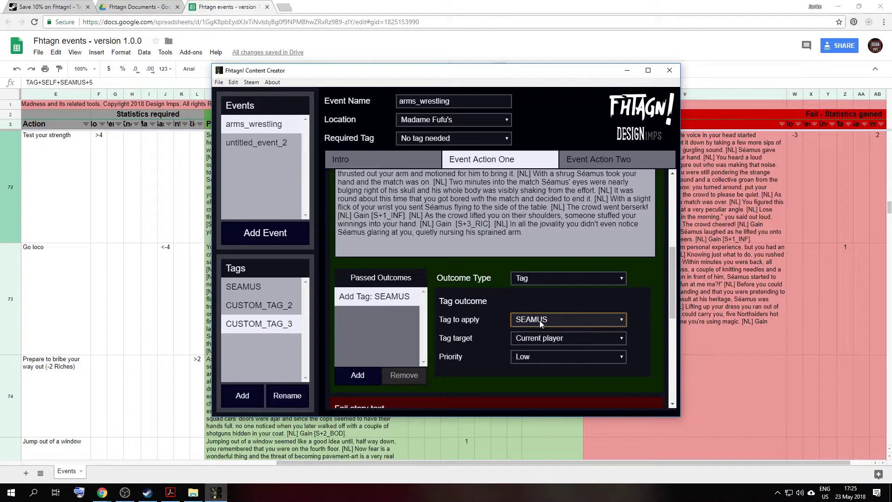
# - Keep the outcome type as Tag, targeting the current player
pyautogui.click(531, 280)
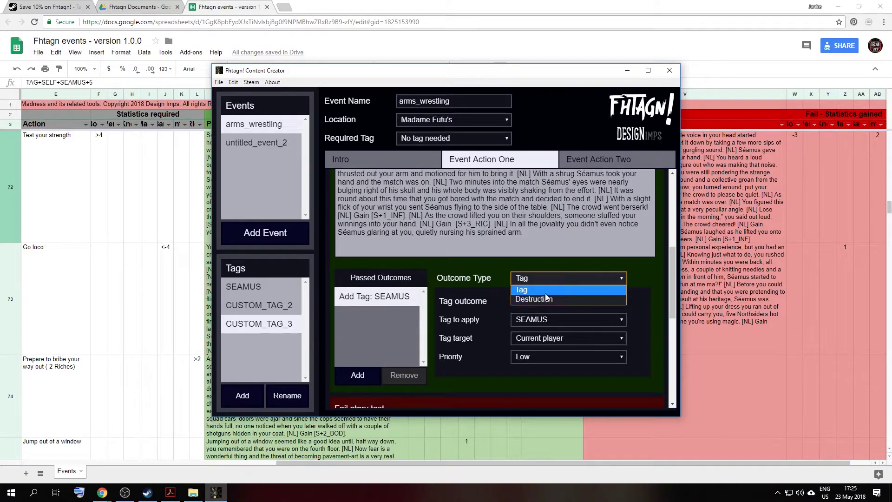
pyautogui.click(537, 277)
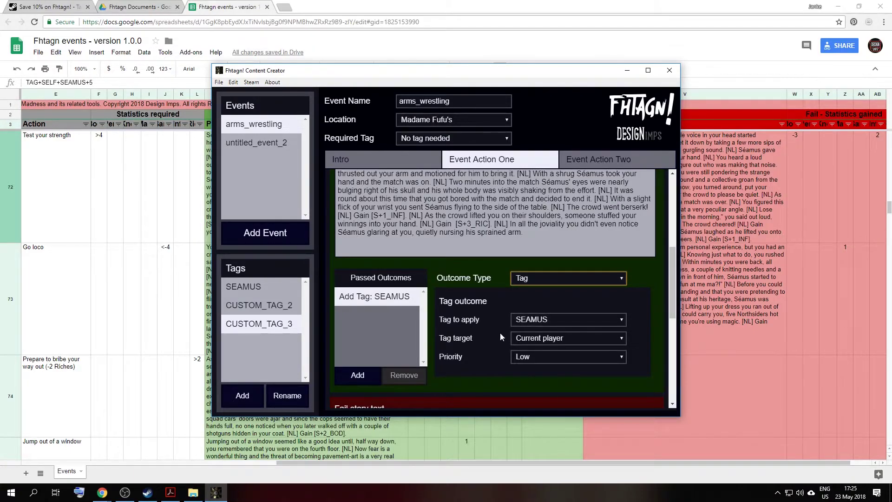
pyautogui.click(530, 340)
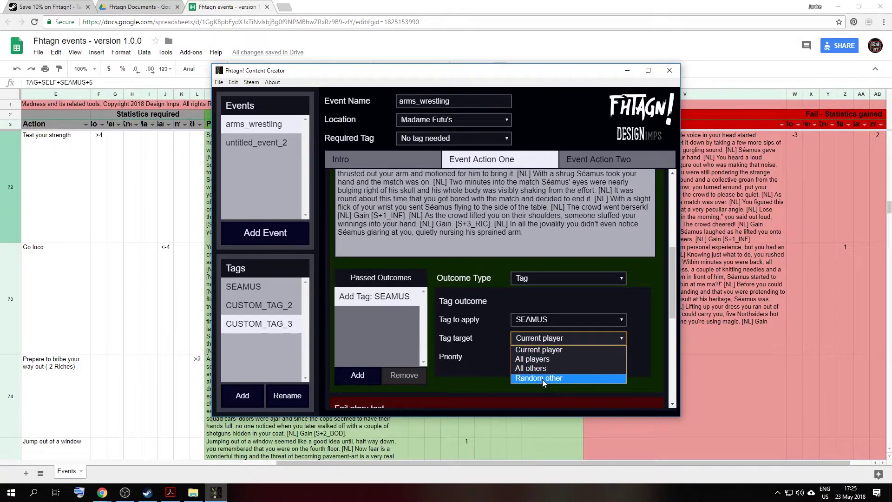
pyautogui.click(518, 357)
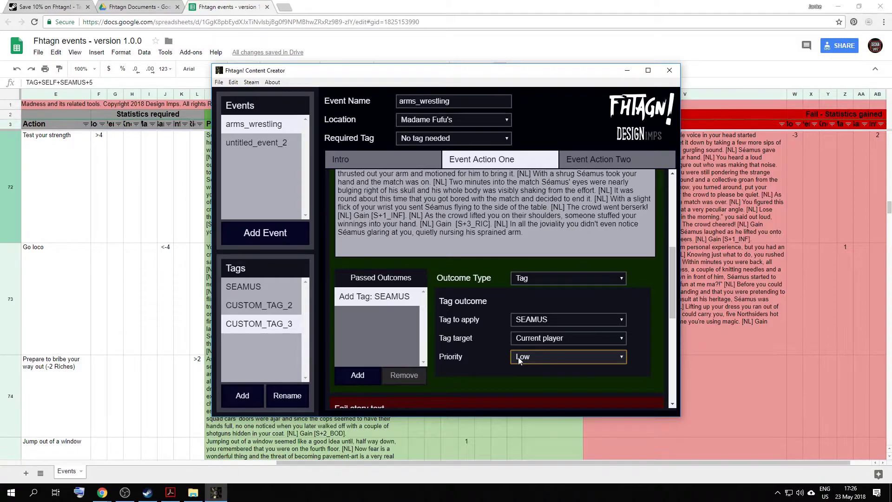
# - Set the SEAMUS tag outcome's priority to Medium and open untitled_event_2
pyautogui.click(519, 360)
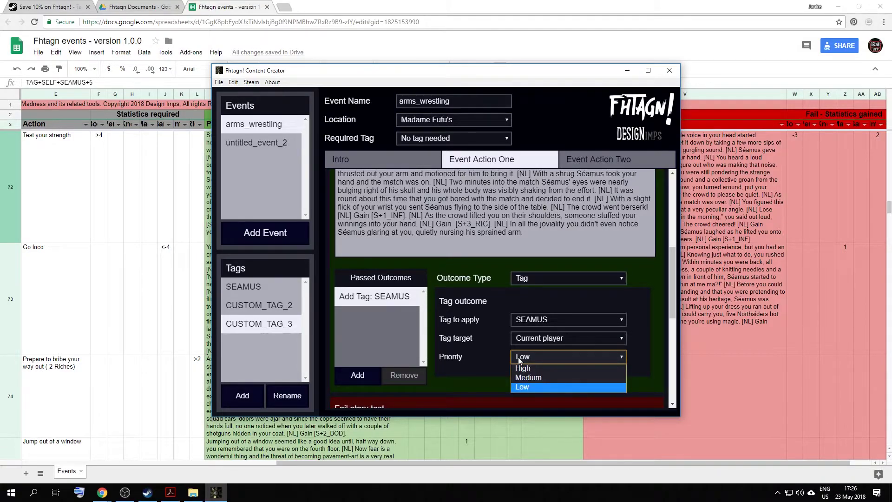
pyautogui.click(525, 380)
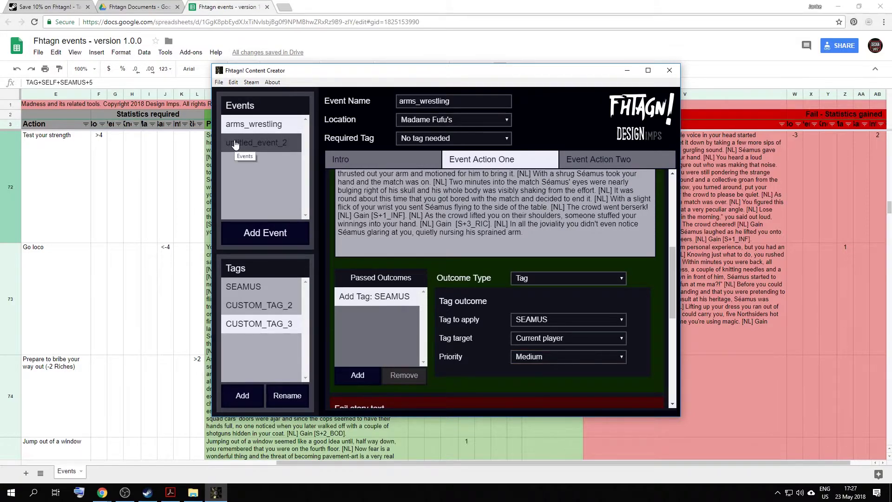
pyautogui.click(258, 145)
# - Find event l0-0016 in the events sheet and copy its full intro text from D26
pyautogui.click(148, 172)
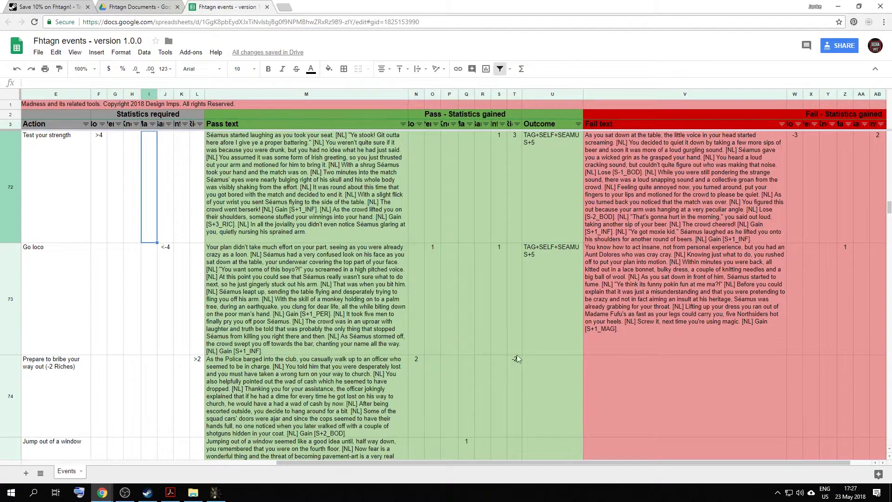
pyautogui.moveTo(344, 461); pyautogui.dragTo(89, 461)
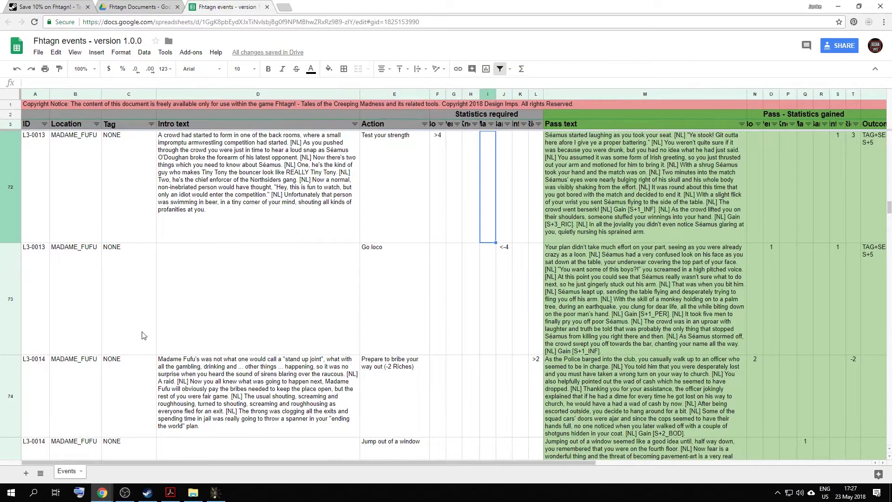
pyautogui.hotkey('ctrl', 'f')
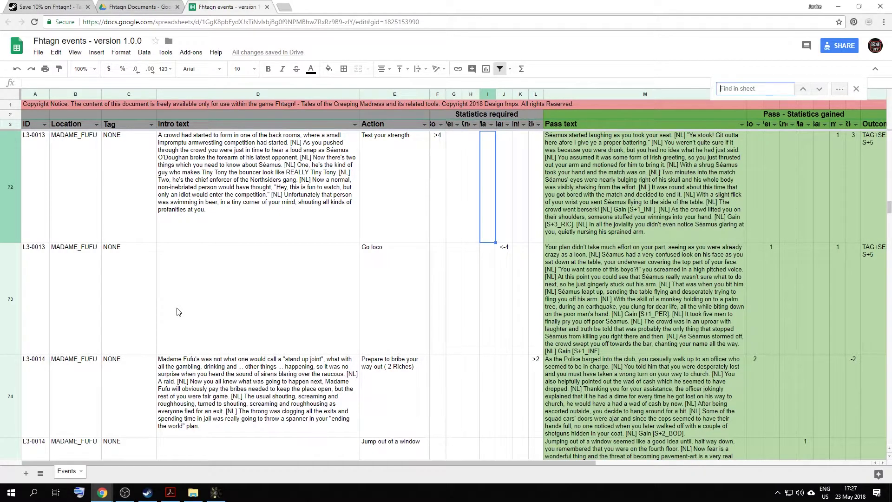
pyautogui.write('l0')
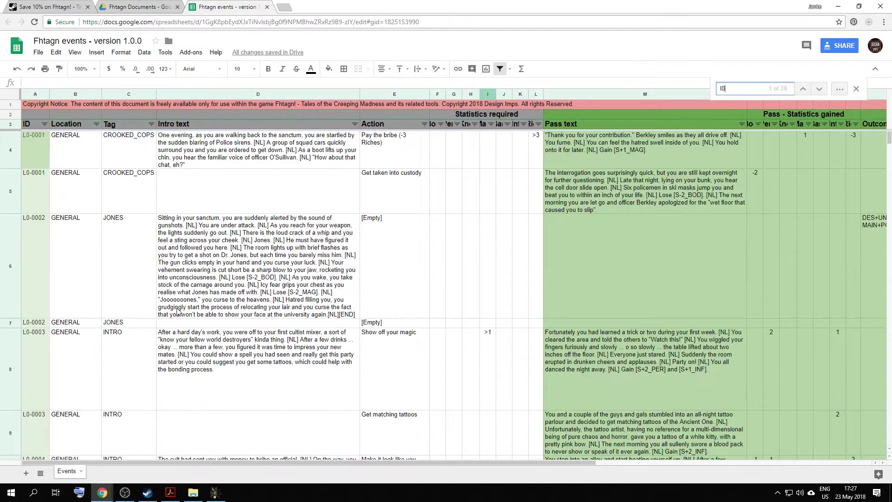
pyautogui.write('-0016')
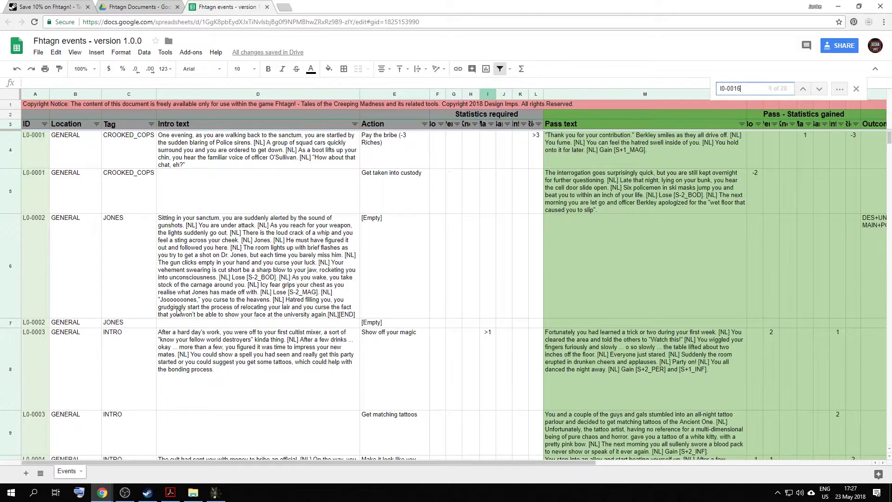
pyautogui.click(171, 280)
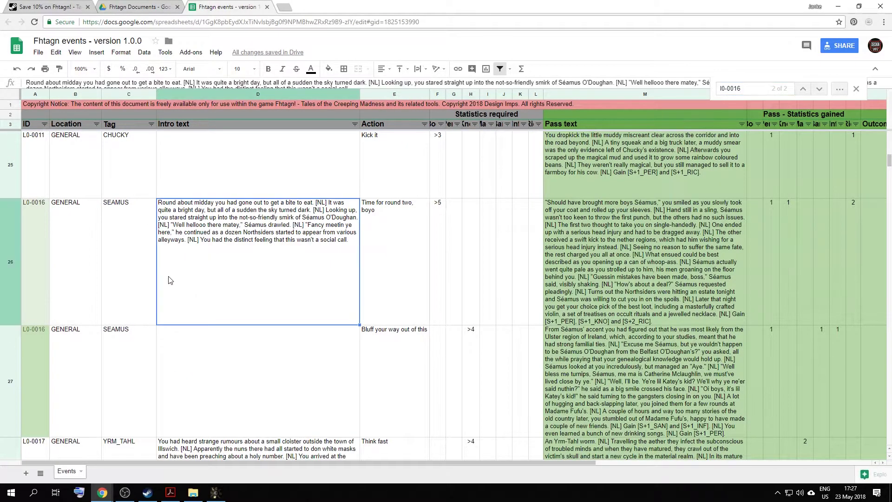
pyautogui.click(856, 89)
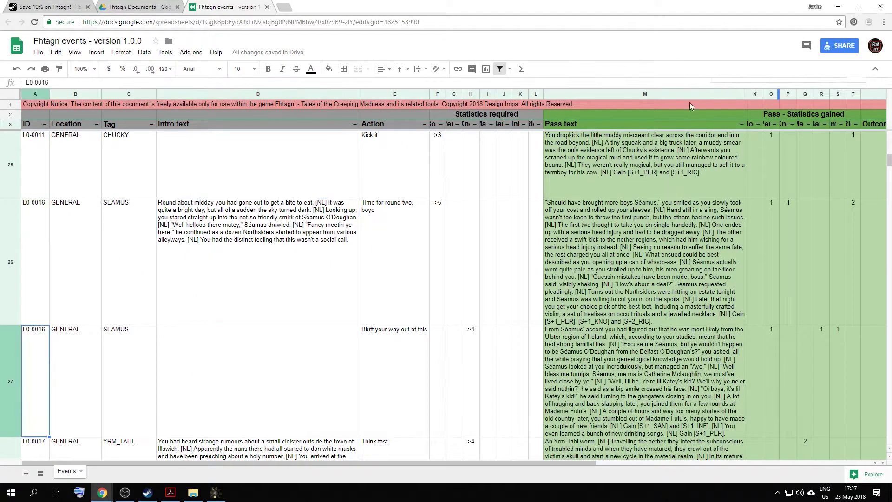
pyautogui.press('Return')
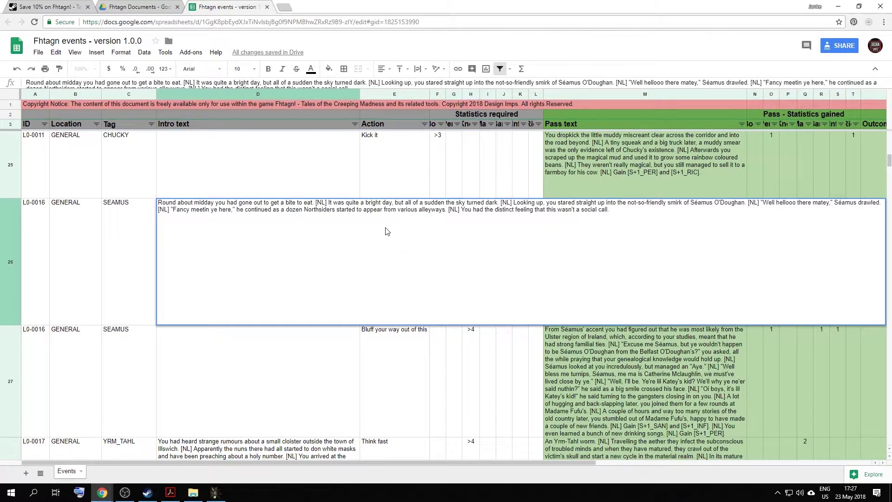
pyautogui.hotkey('ctrl', 'a')
pyautogui.hotkey('ctrl', 'c')
# - Rename the event to seamus, keeping General as its location
pyautogui.click(216, 493)
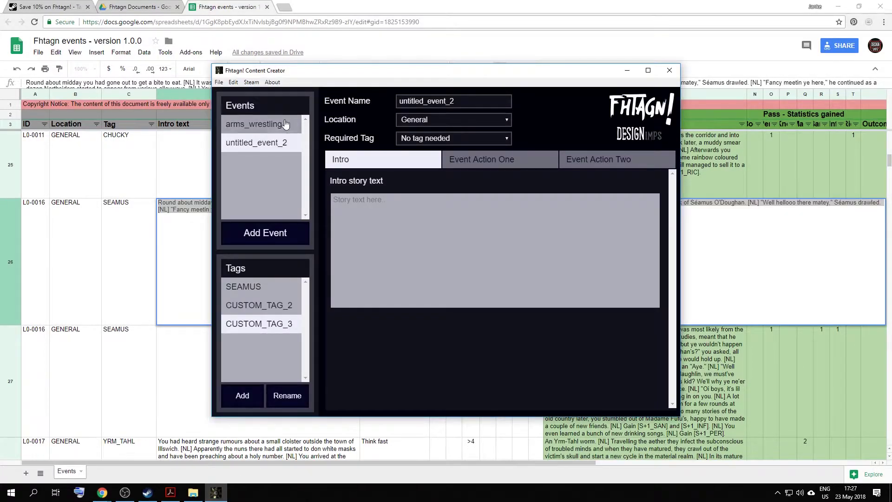
pyautogui.doubleClick(427, 101)
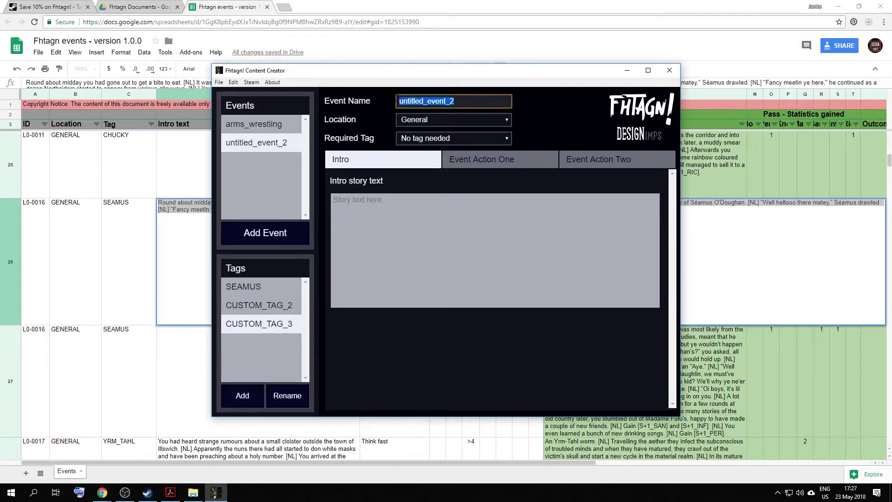
pyautogui.write('seamus')
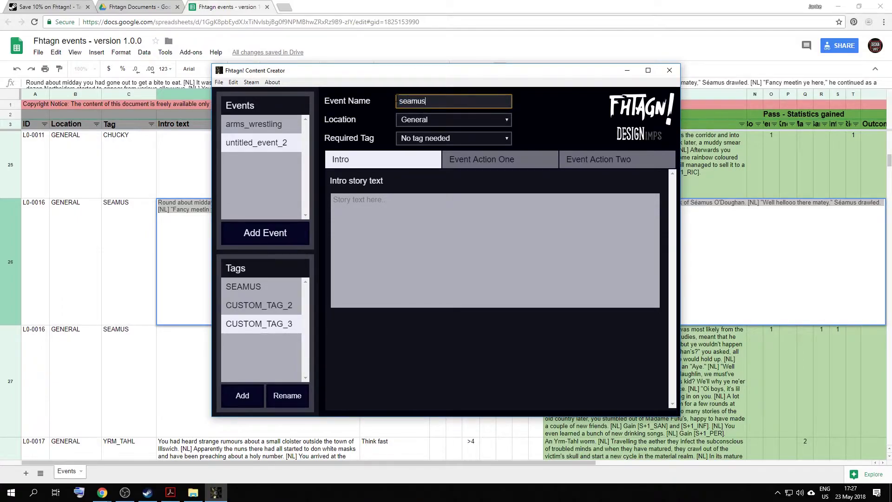
pyautogui.click(408, 120)
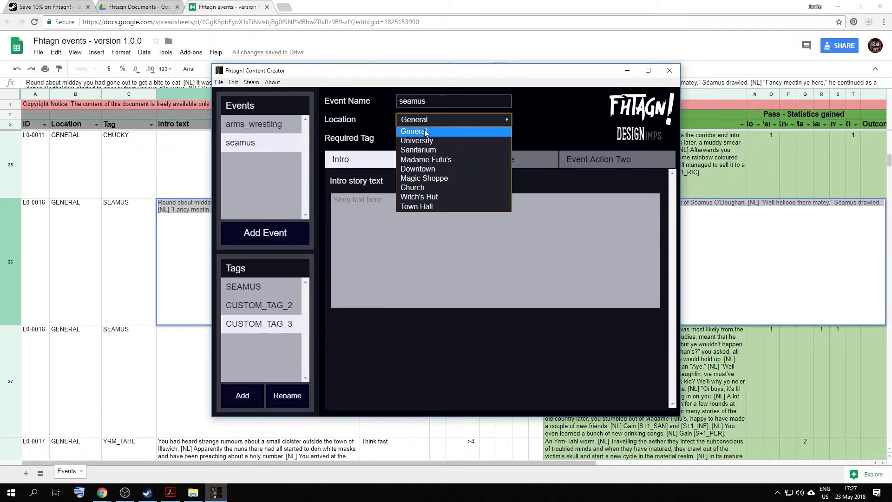
pyautogui.click(424, 133)
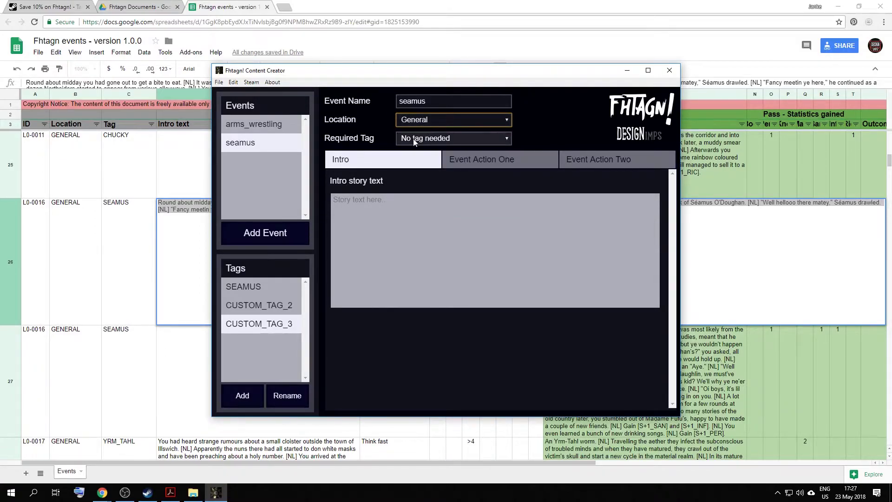
# - Make the event require the SEAMUS tag and paste in the L0-0016 intro text
pyautogui.click(425, 138)
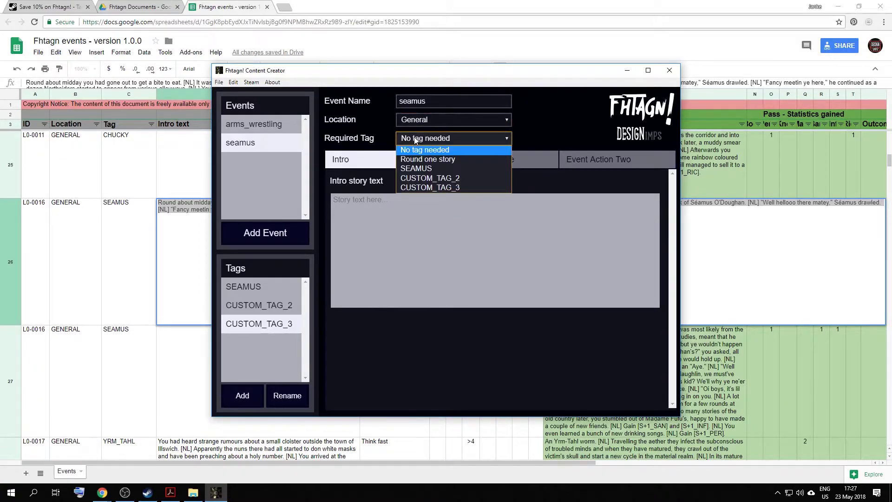
pyautogui.click(420, 169)
pyautogui.click(352, 227)
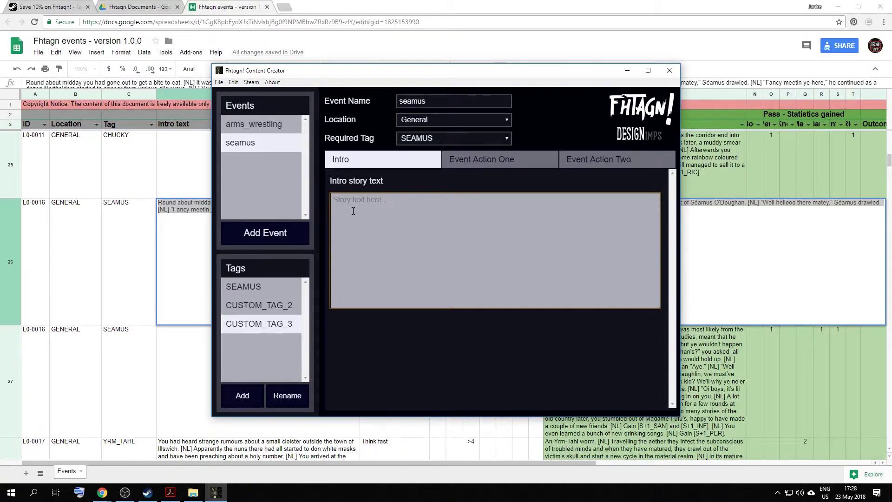
pyautogui.hotkey('ctrl', 'v')
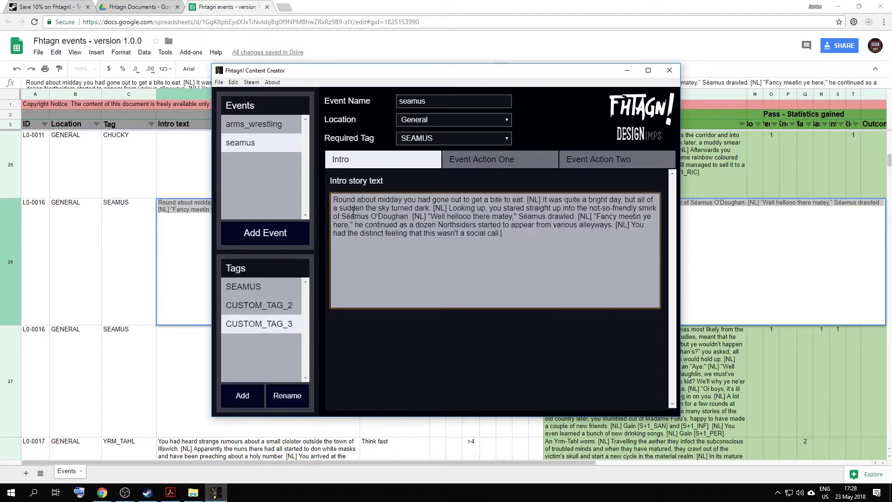
# - Pick out the L0-0016 action cells: Time for round two, boyo plus its pass and fail texts
pyautogui.click(453, 162)
pyautogui.click(731, 342)
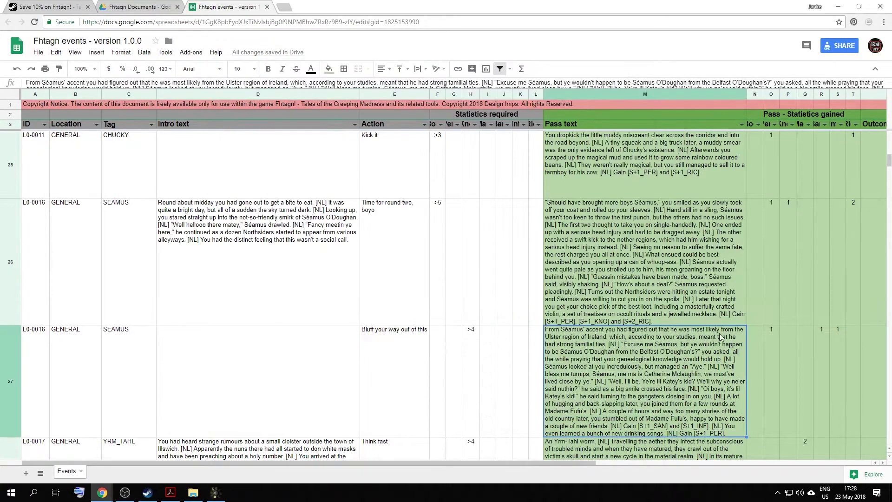
pyautogui.moveTo(402, 464); pyautogui.dragTo(417, 464)
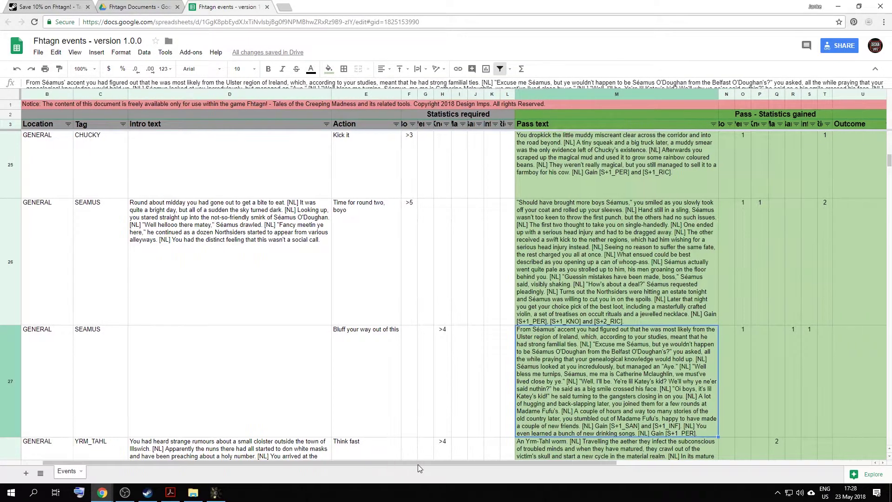
pyautogui.click(355, 240)
pyautogui.click(389, 351)
pyautogui.moveTo(413, 464); pyautogui.dragTo(629, 450)
pyautogui.click(619, 277)
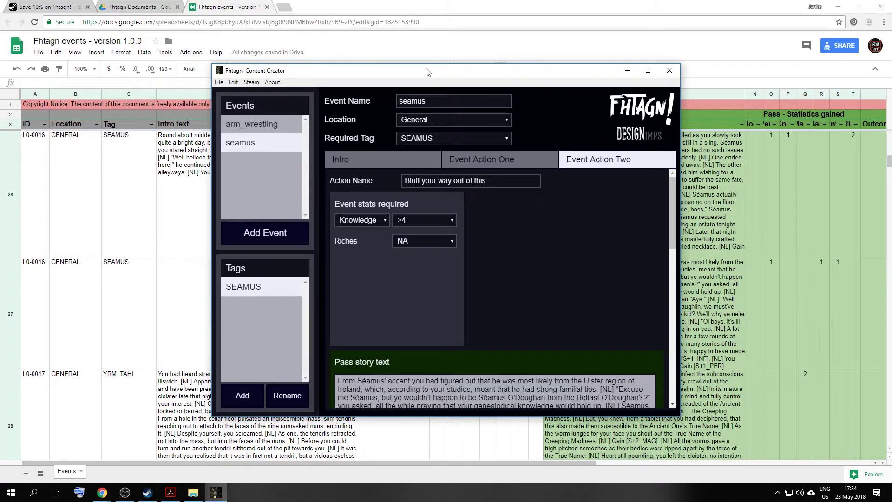
pyautogui.click(414, 139)
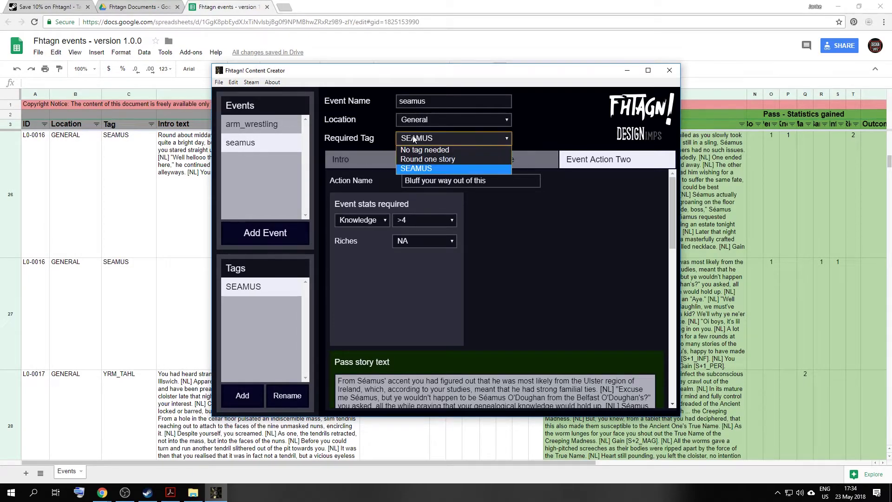
pyautogui.click(439, 138)
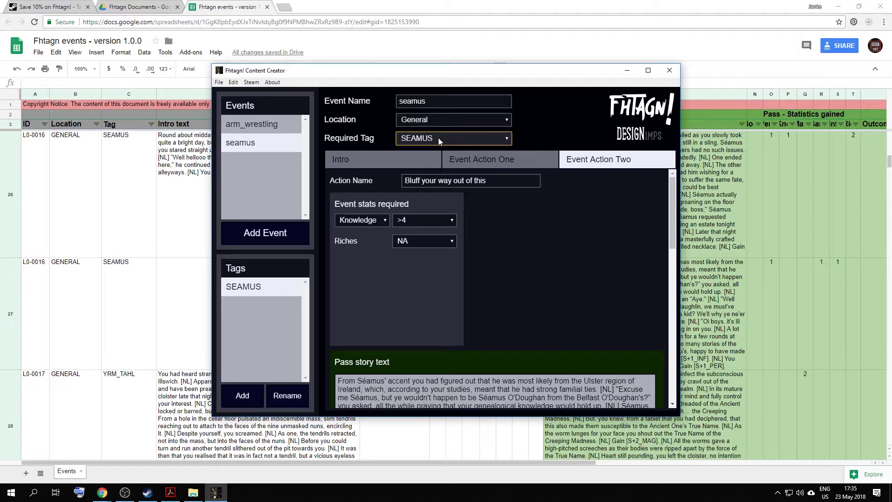
pyautogui.click(428, 138)
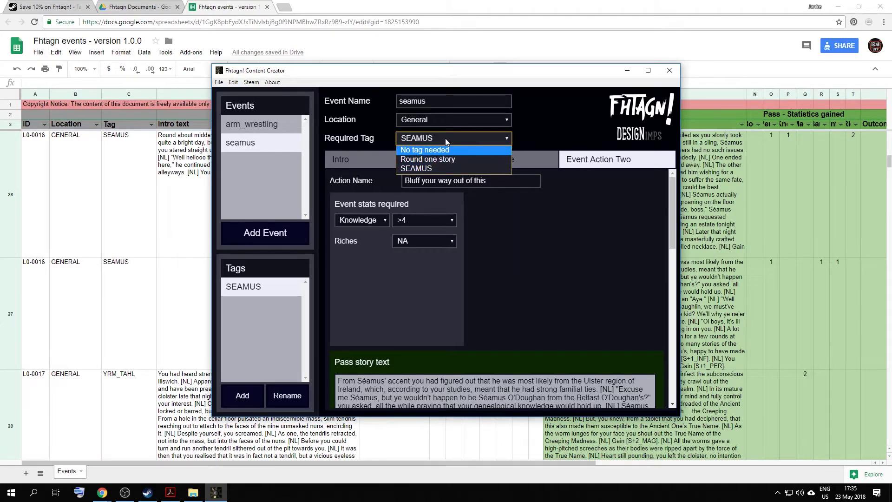
pyautogui.click(445, 138)
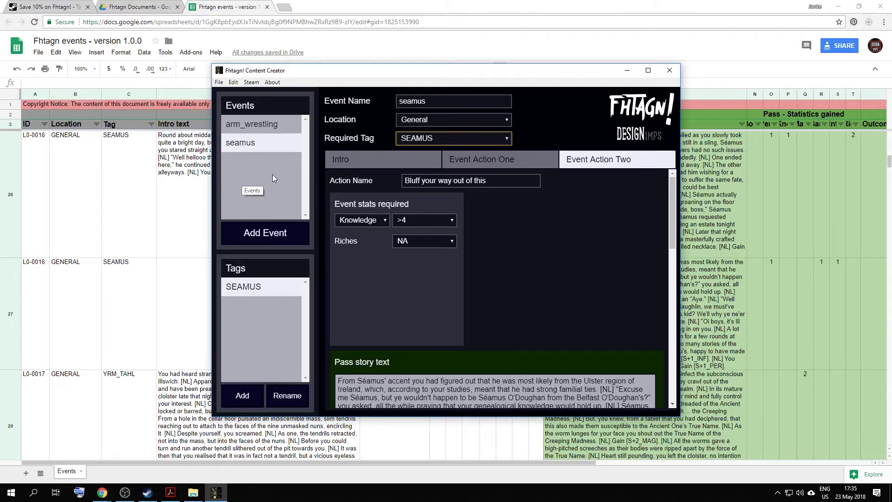
# - Save As over the existing arm_wrestling file in Mod trailer, confirming the replacement
pyautogui.click(219, 84)
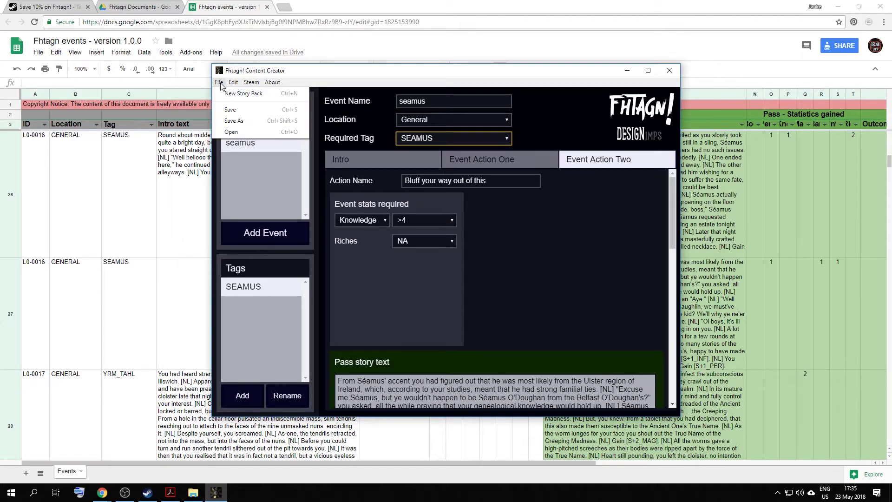
pyautogui.click(234, 121)
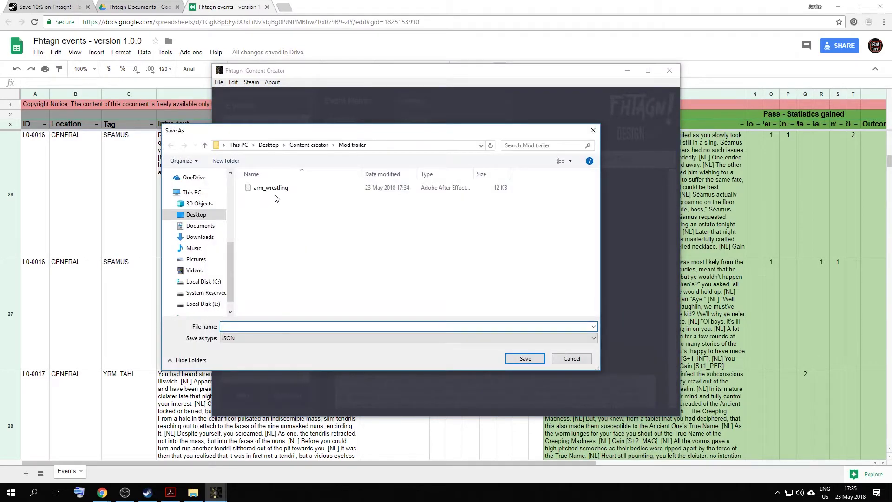
pyautogui.click(271, 188)
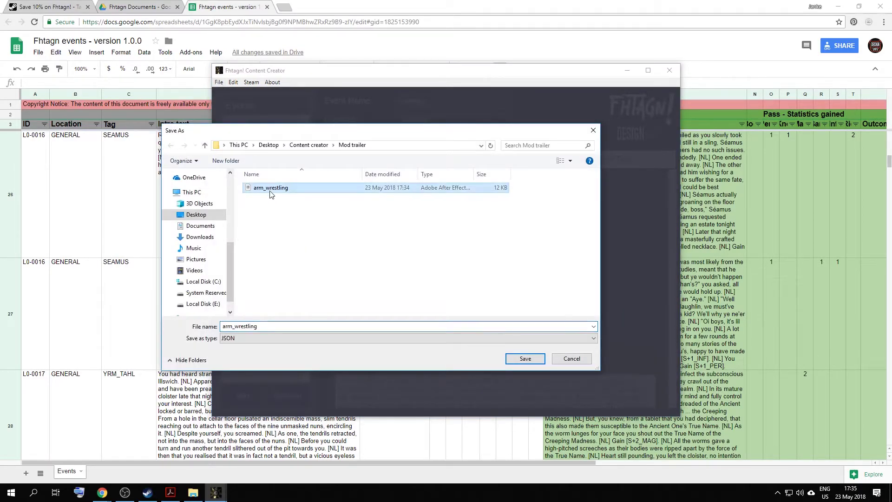
pyautogui.click(526, 359)
pyautogui.click(470, 250)
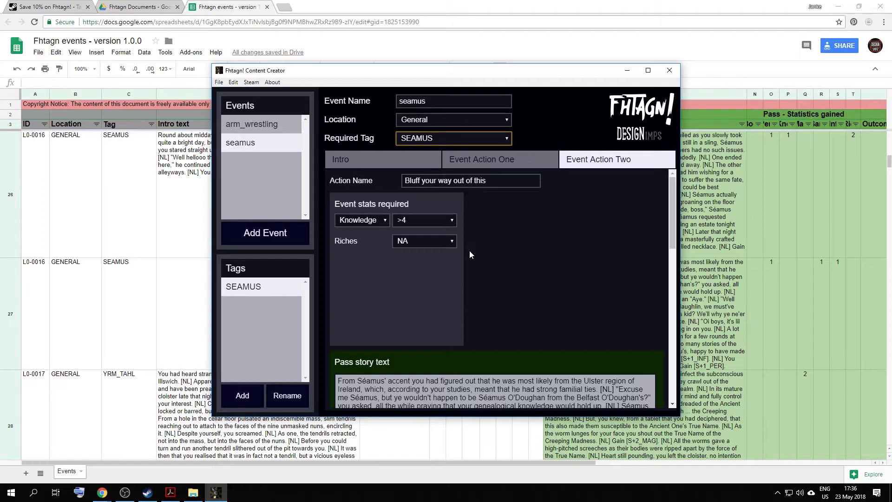
# - Cancel a first Steam export and run Steam > Validate Data on the pack
pyautogui.click(251, 82)
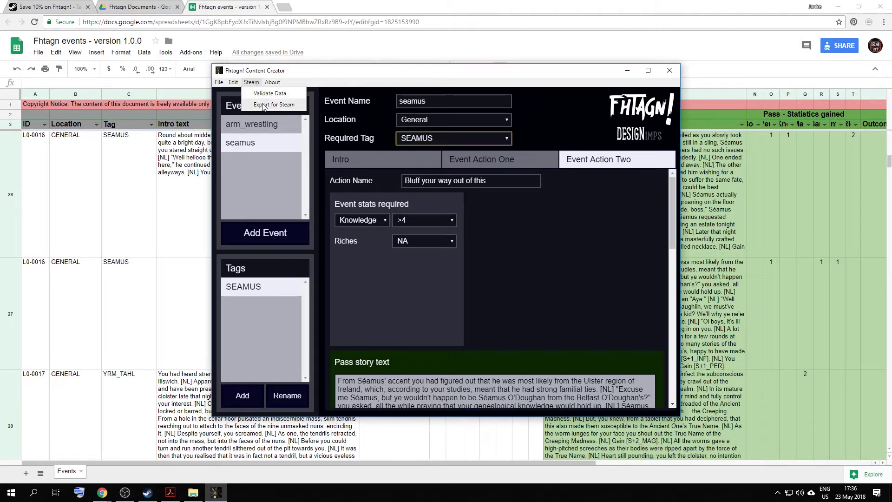
pyautogui.click(263, 105)
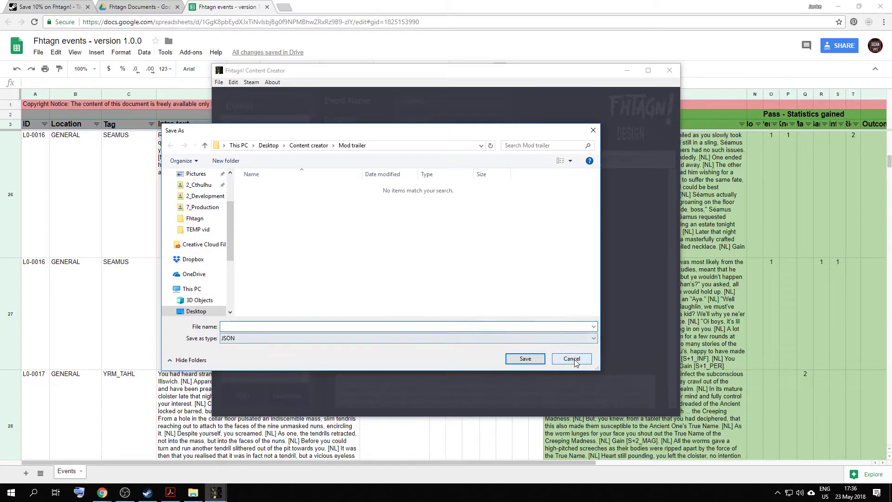
pyautogui.click(572, 359)
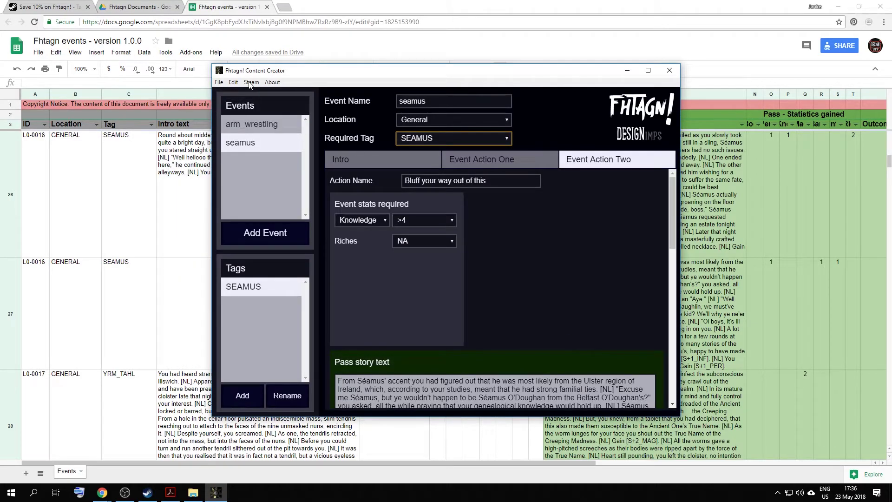
pyautogui.click(250, 84)
pyautogui.click(269, 96)
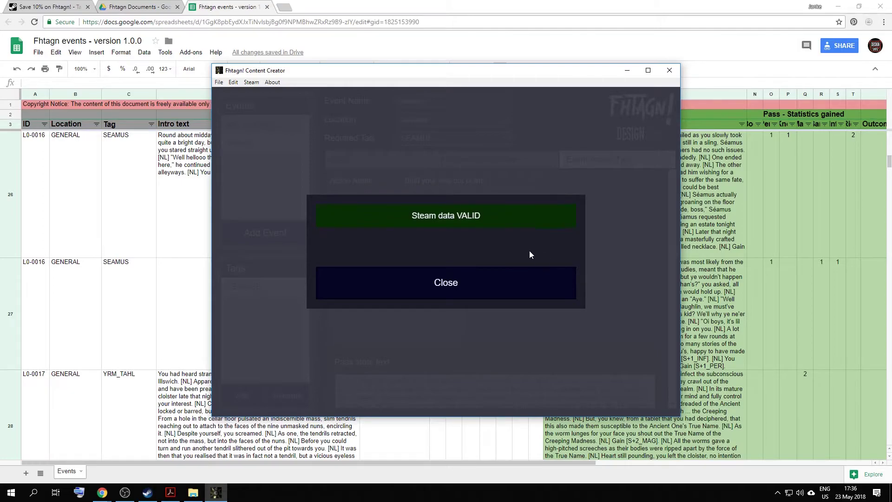
pyautogui.click(488, 275)
# - Clear the Action Two name and revalidate to see the invalid data report
pyautogui.moveTo(497, 184); pyautogui.dragTo(384, 185)
pyautogui.hotkey('ctrl', 'c')
pyautogui.press('BackSpace')
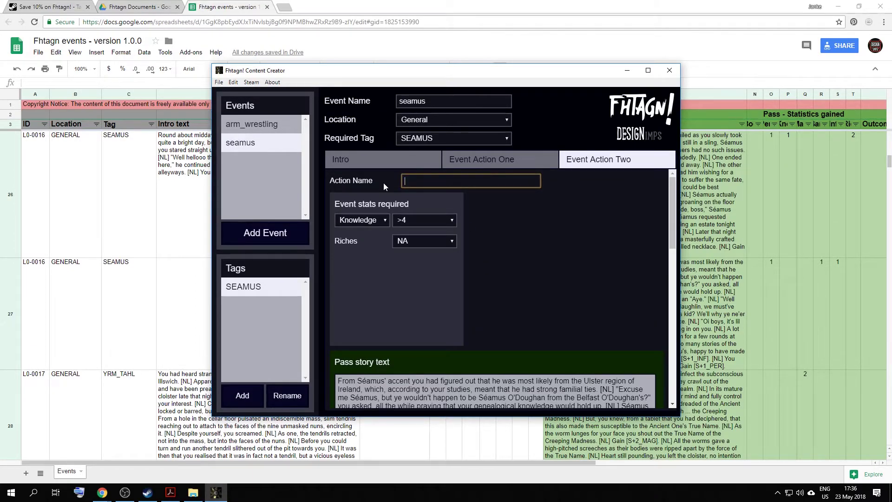
pyautogui.click(526, 239)
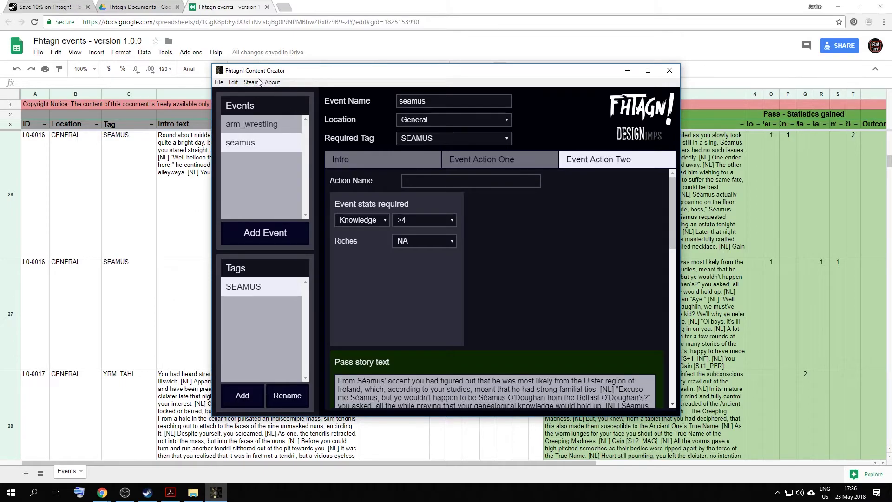
pyautogui.click(252, 82)
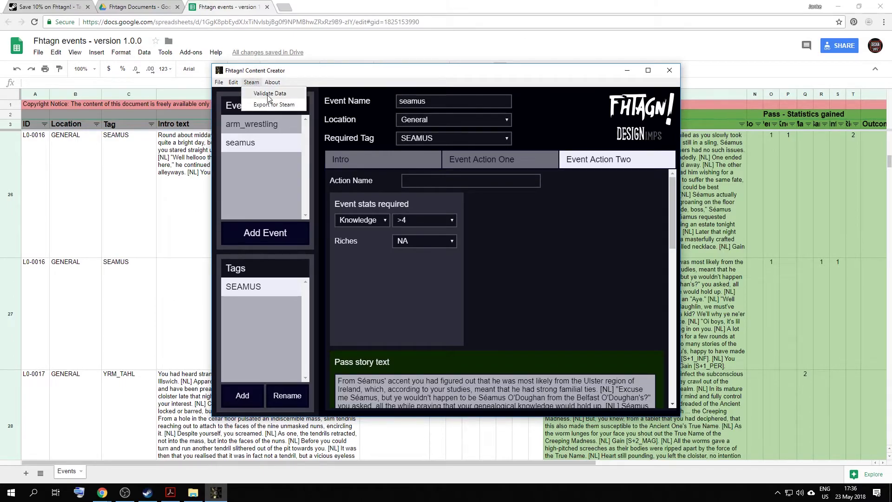
pyautogui.click(261, 93)
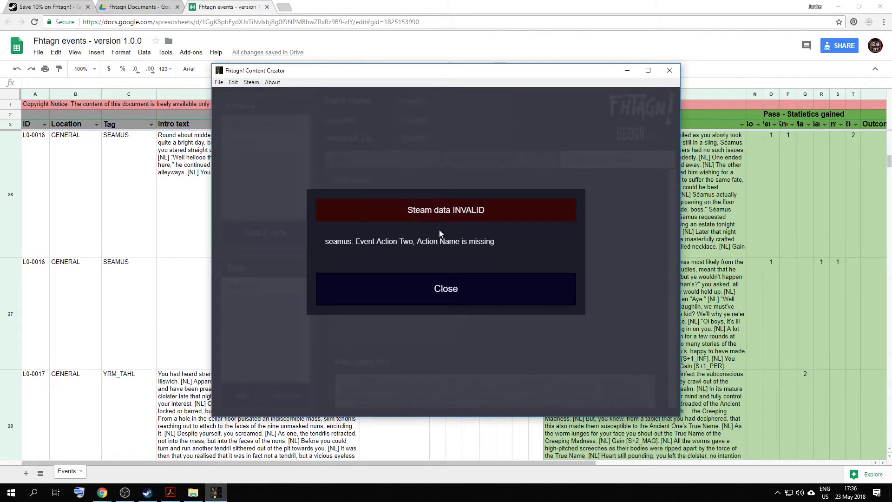
pyautogui.click(440, 288)
# - Restore the name 'Bluff your way out of this', revalidate as VALID, and start Export for Steam
pyautogui.click(466, 182)
pyautogui.hotkey('ctrl', 'v')
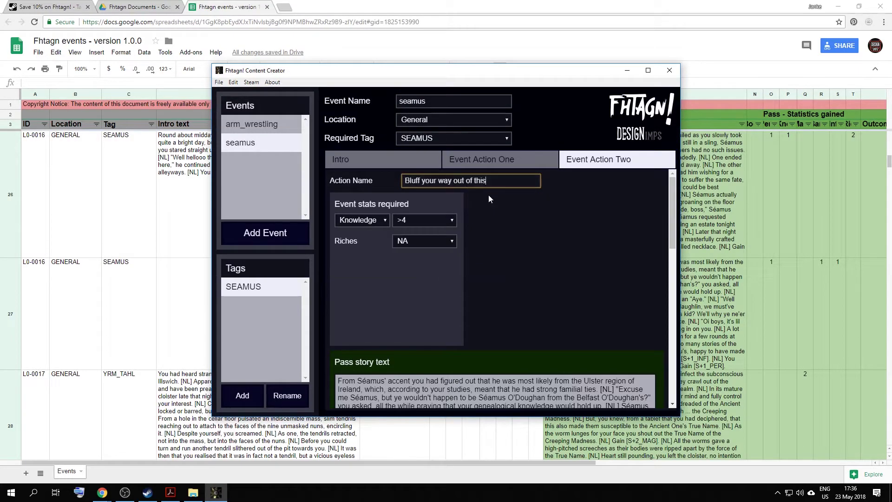
pyautogui.click(252, 82)
pyautogui.click(261, 93)
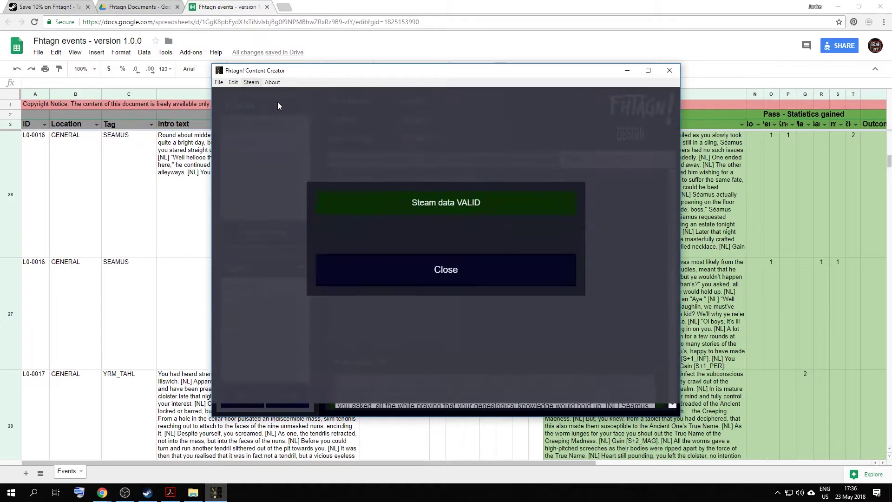
pyautogui.click(440, 288)
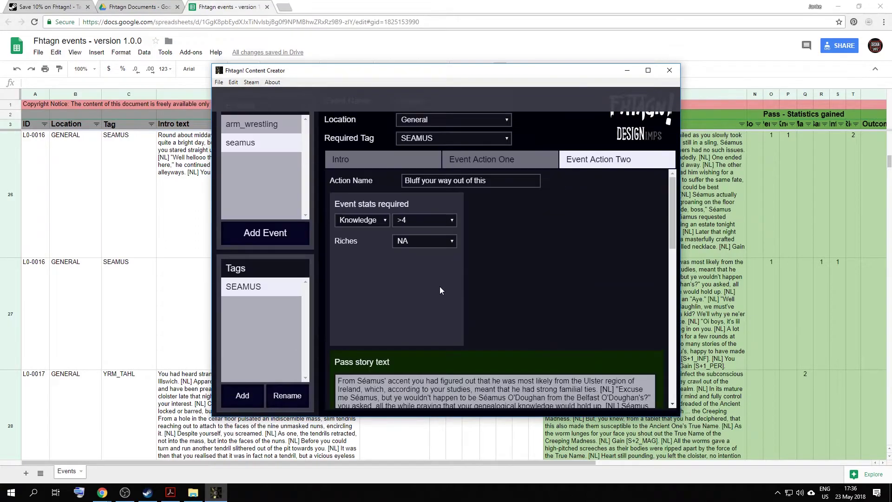
pyautogui.click(251, 82)
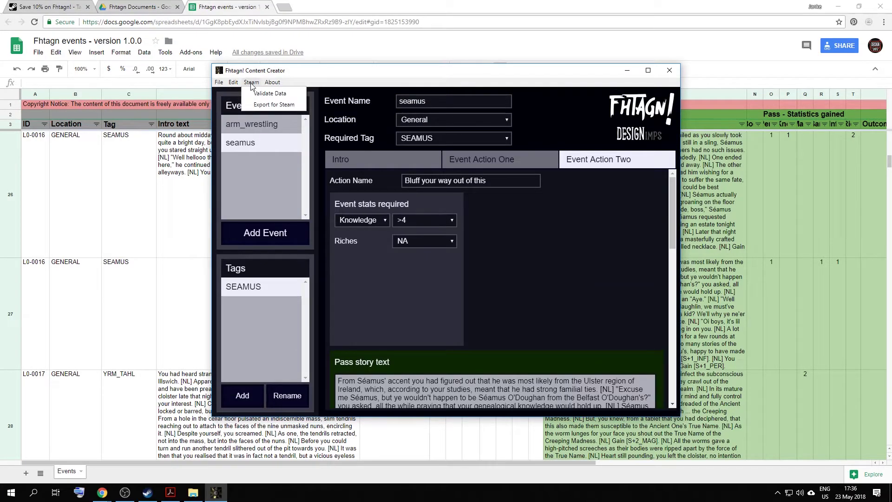
pyautogui.click(274, 105)
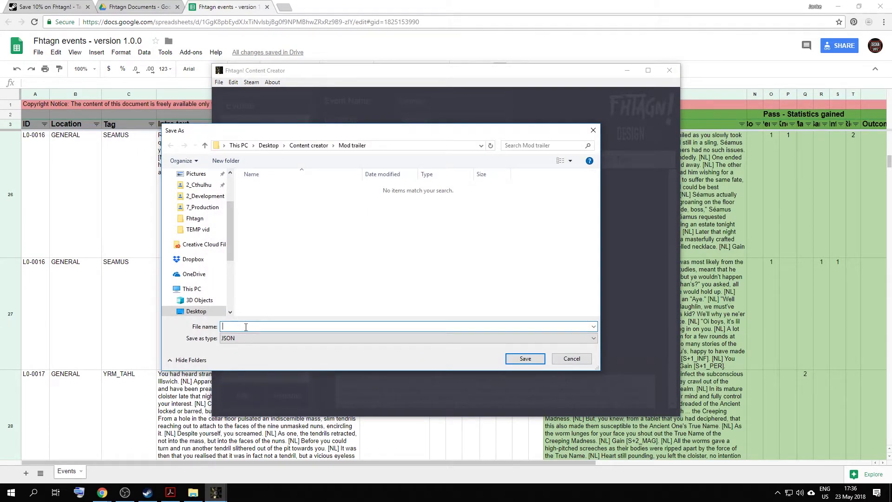
# - Name the Steam export test and save it
pyautogui.write('test')
pyautogui.click(524, 359)
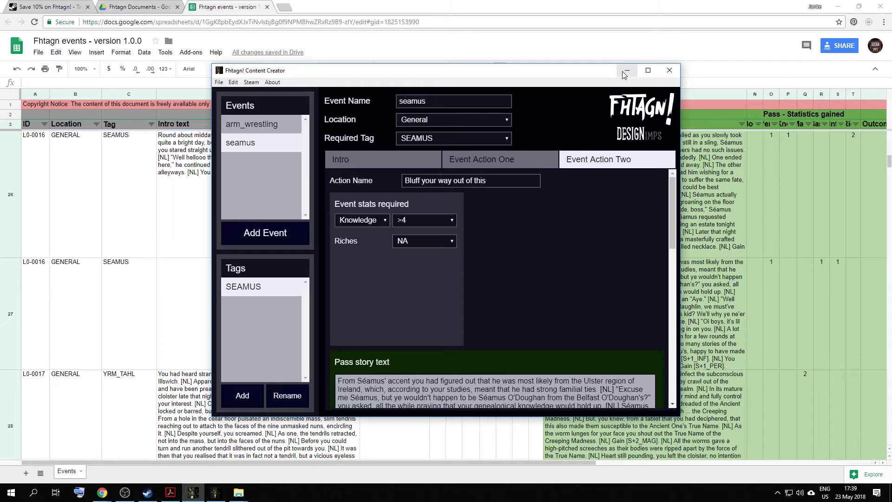
# - Open the game's Fhtagn_Data › Fhtagn › ModTest folder in File Explorer
pyautogui.click(626, 73)
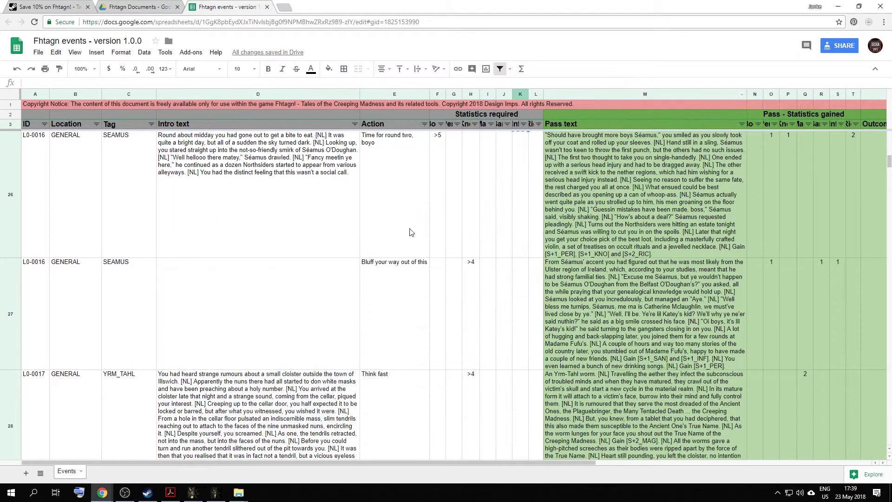
pyautogui.moveTo(239, 493)
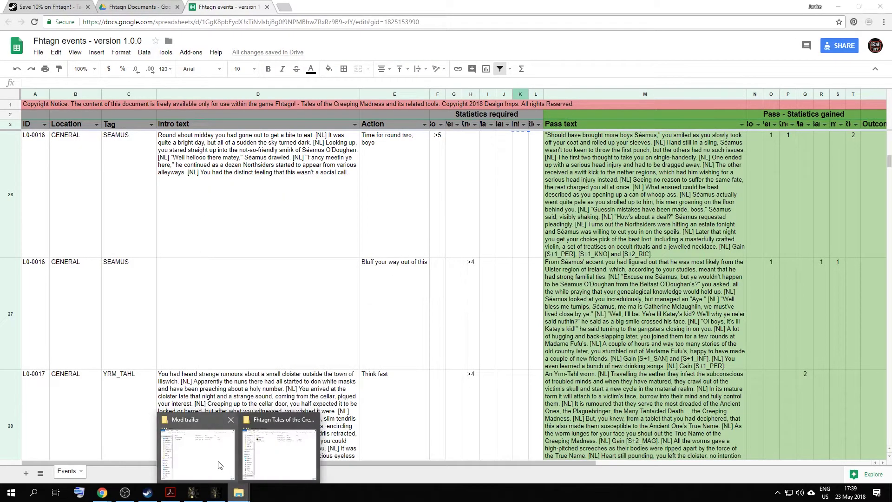
pyautogui.click(279, 453)
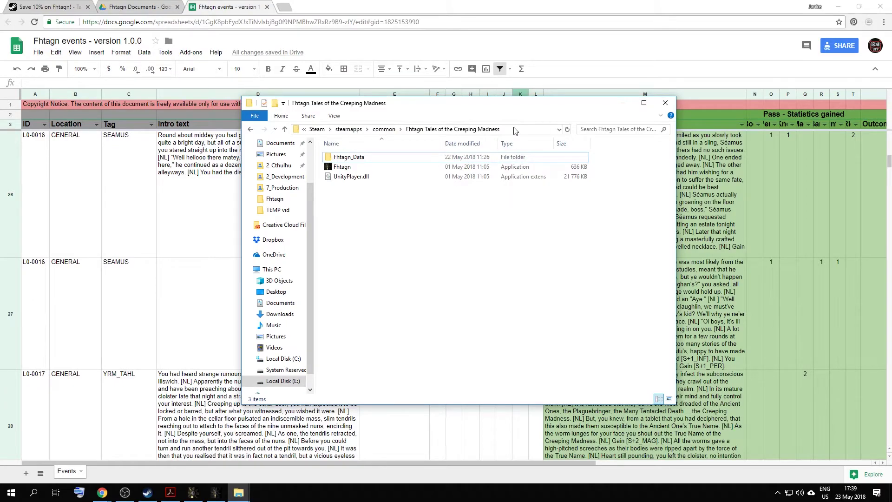
pyautogui.click(514, 130)
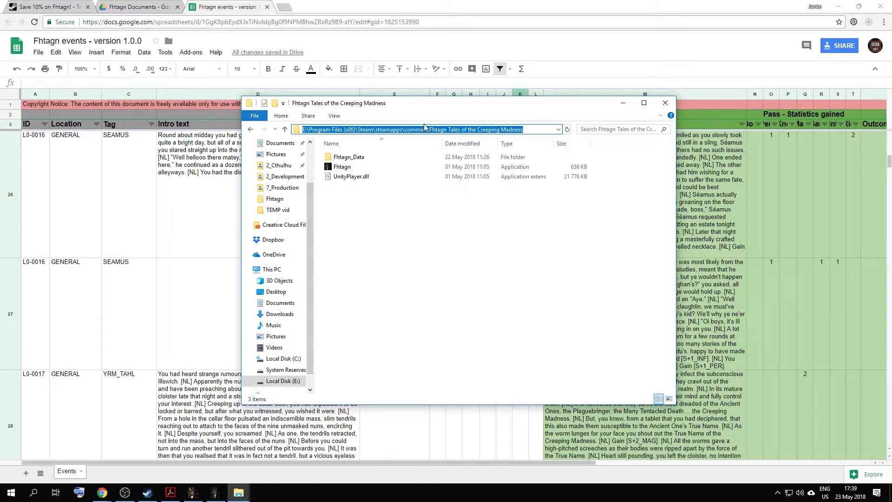
pyautogui.click(397, 240)
pyautogui.doubleClick(349, 158)
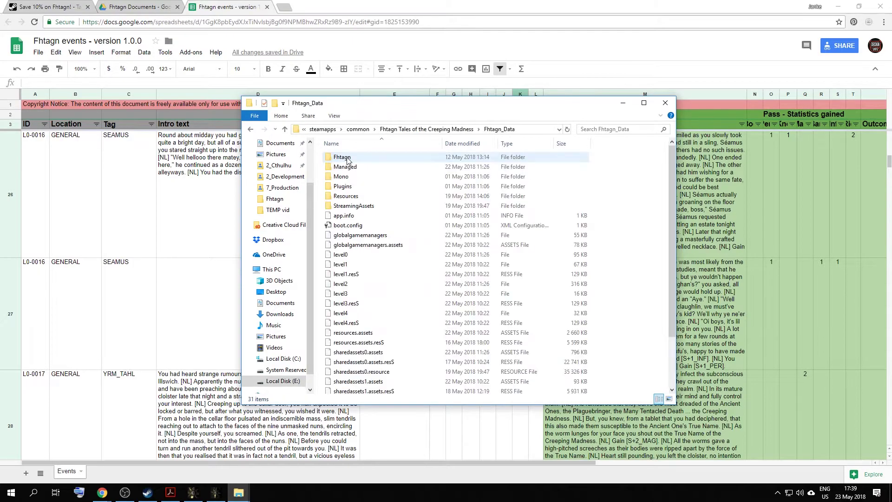
pyautogui.doubleClick(355, 159)
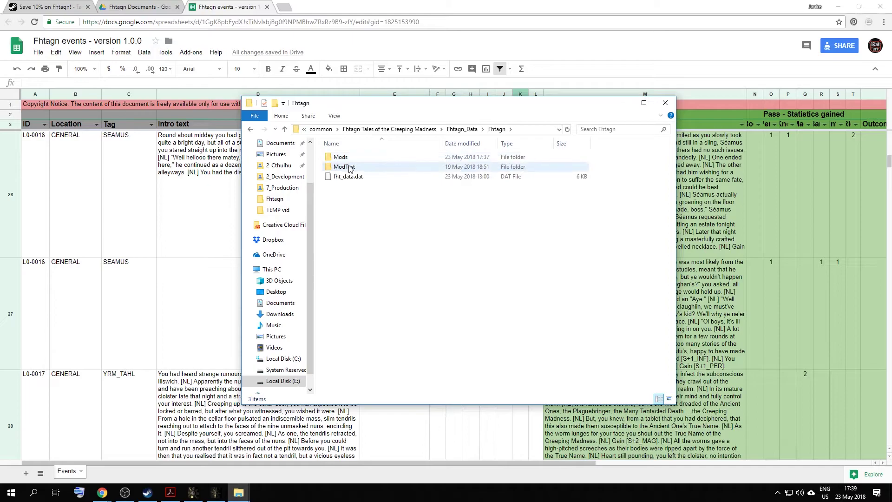
pyautogui.doubleClick(350, 167)
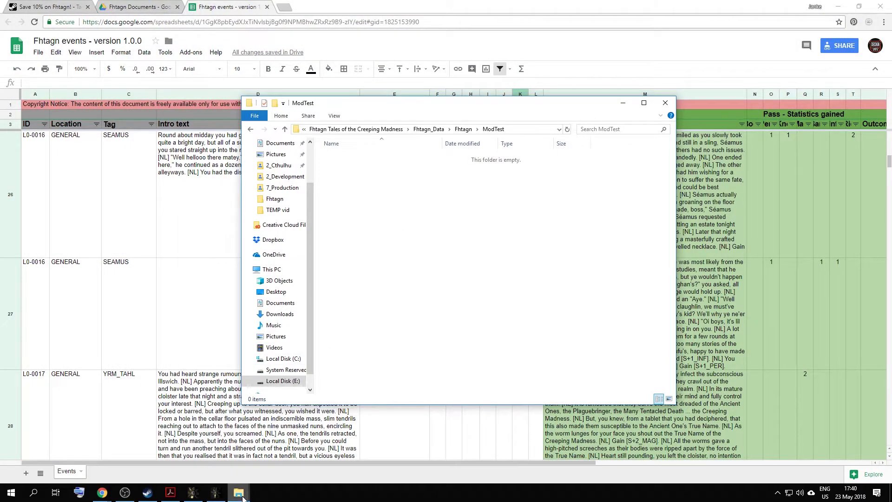
# - Copy test.fhtagn from Mod trailer into ModTest and switch to the Fhtagn! game
pyautogui.click(229, 465)
pyautogui.click(527, 150)
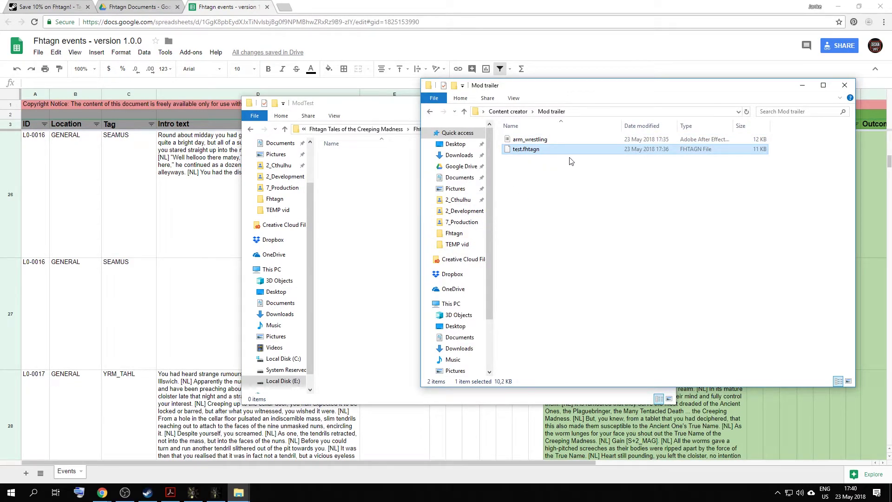
pyautogui.click(370, 188)
pyautogui.hotkey('ctrl', 'v')
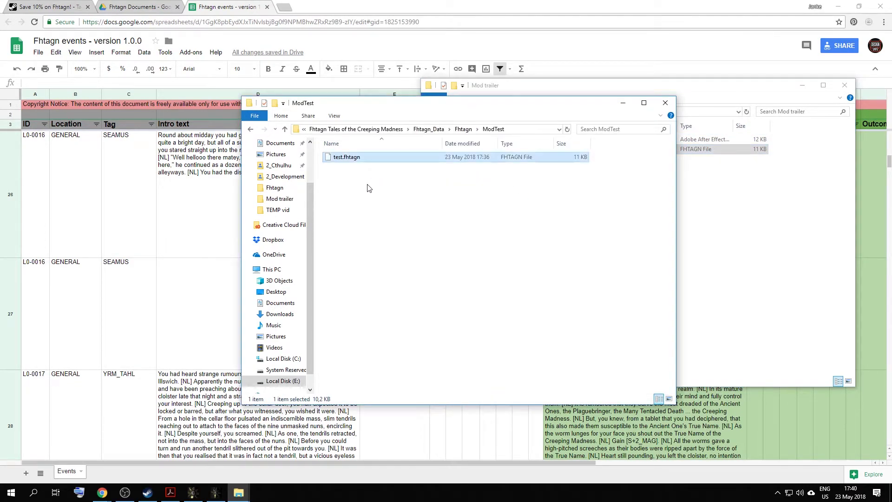
pyautogui.click(370, 188)
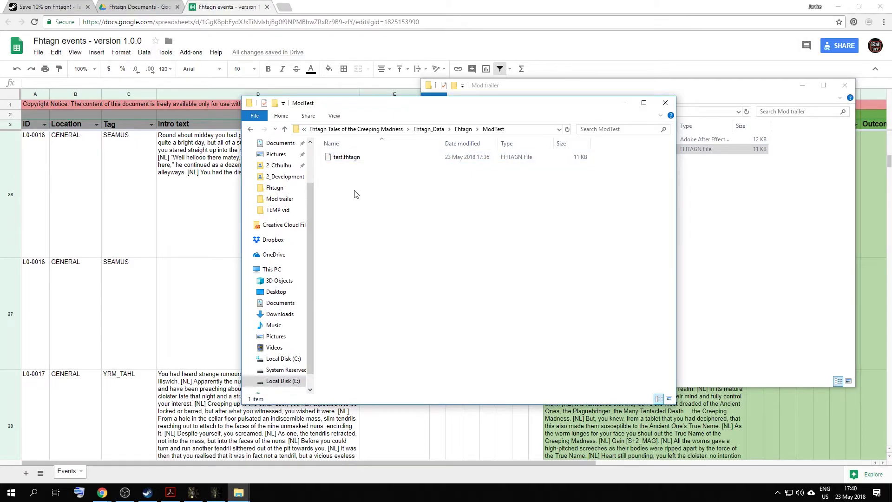
pyautogui.click(218, 498)
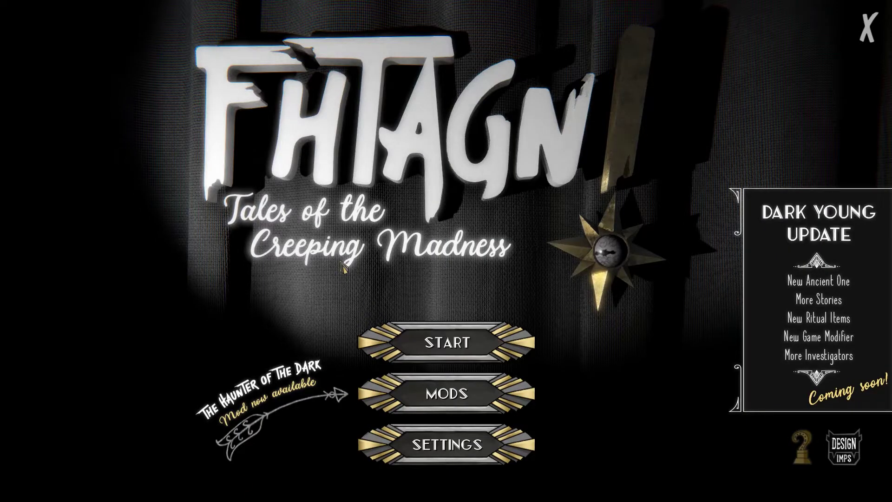
# - Refresh the Mods list and launch the Test Content Creator pack in test mode
pyautogui.click(446, 402)
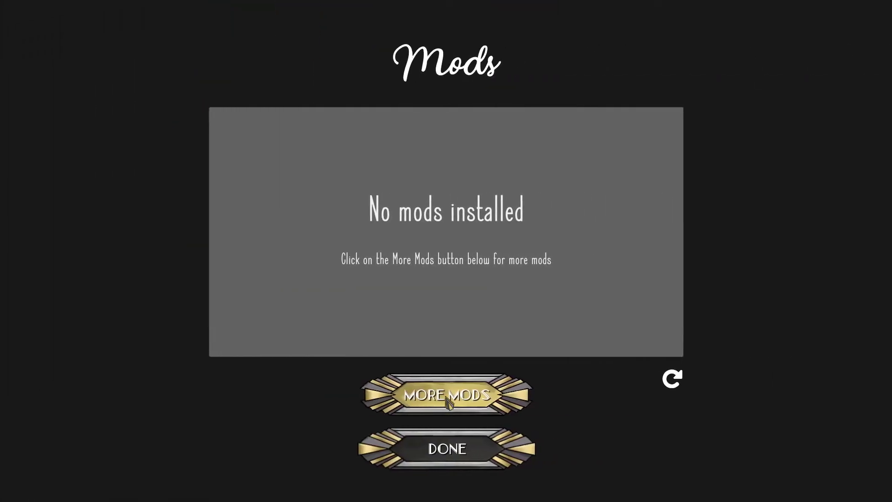
pyautogui.click(680, 381)
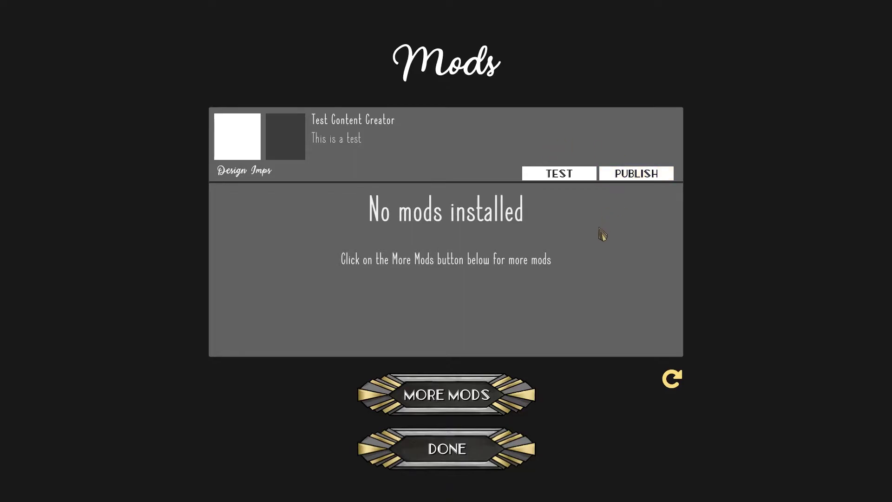
pyautogui.click(561, 174)
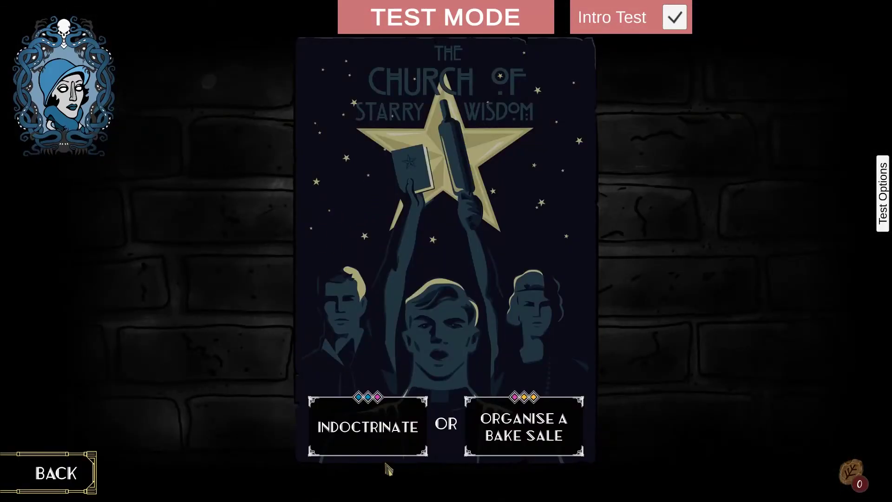
# - Choose Indoctrinate at the Church of Starry Wisdom, then turn Intro Test off
pyautogui.click(389, 443)
pyautogui.click(431, 248)
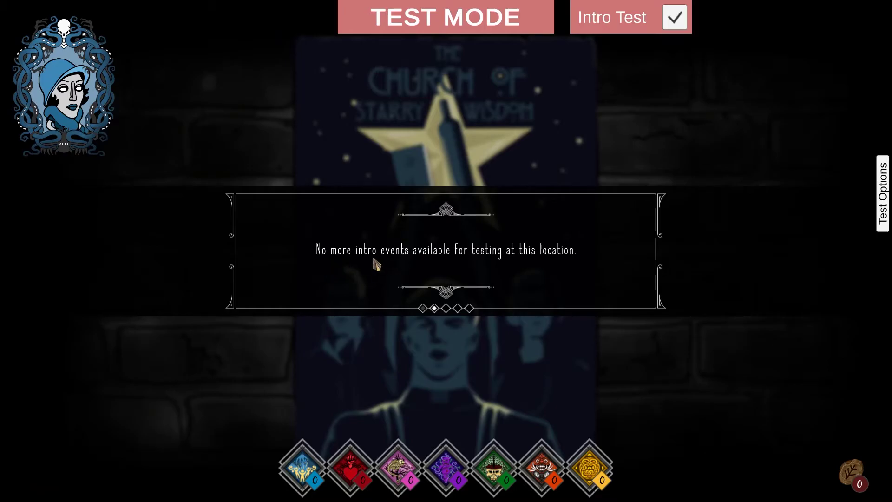
pyautogui.click(531, 372)
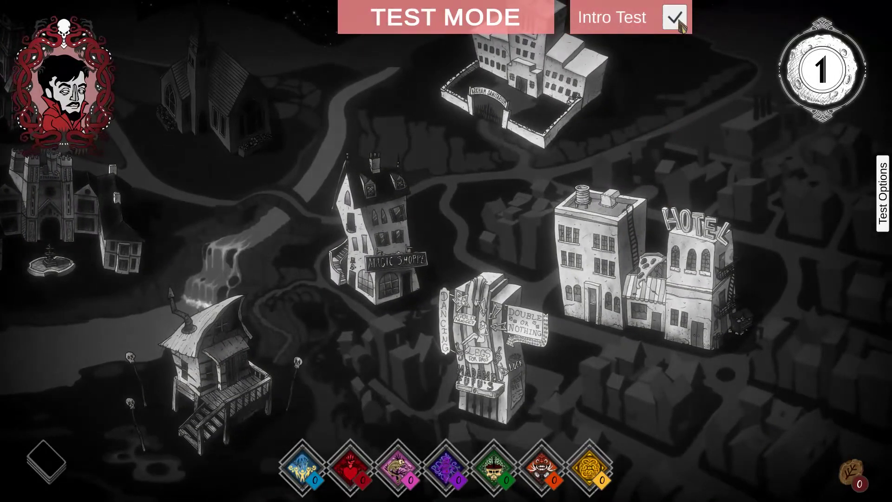
pyautogui.click(680, 23)
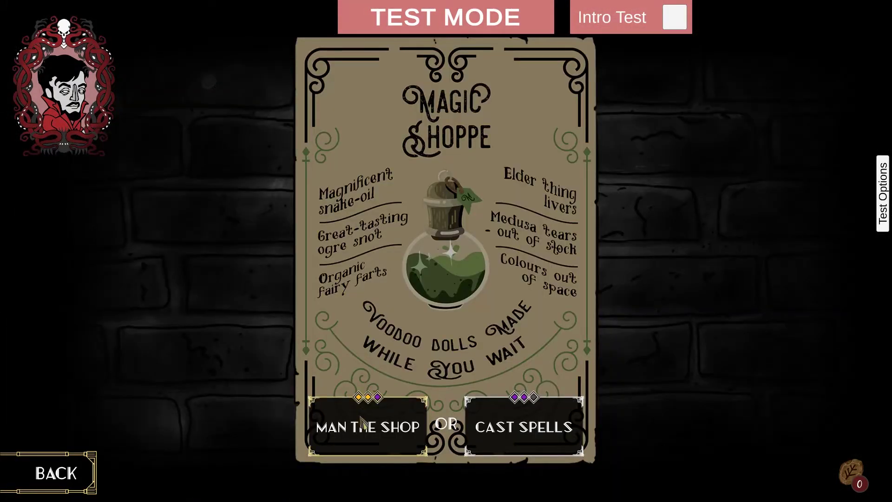
# - Visit the Magic Shoppe and choose Man the Shop until no events remain
pyautogui.click(367, 421)
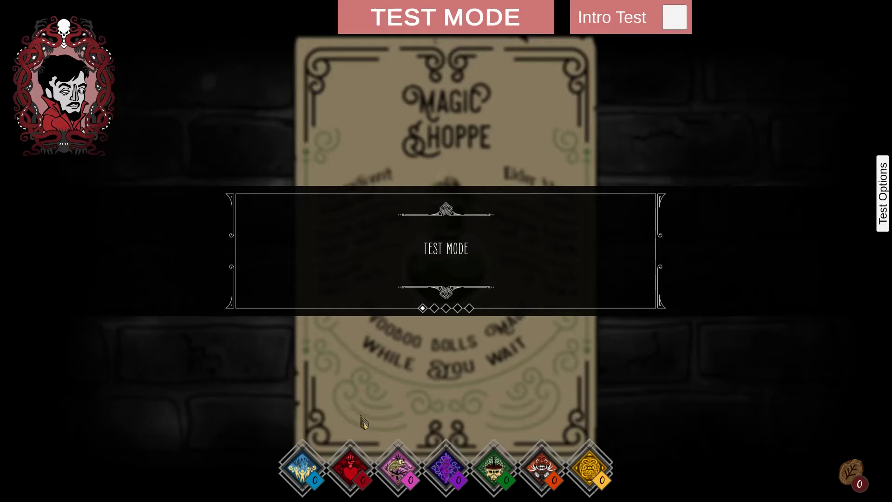
pyautogui.click(427, 356)
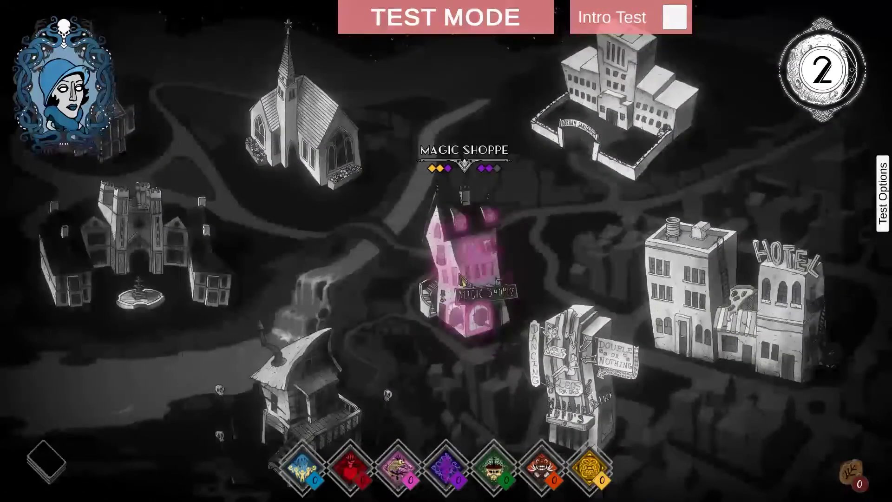
pyautogui.click(462, 281)
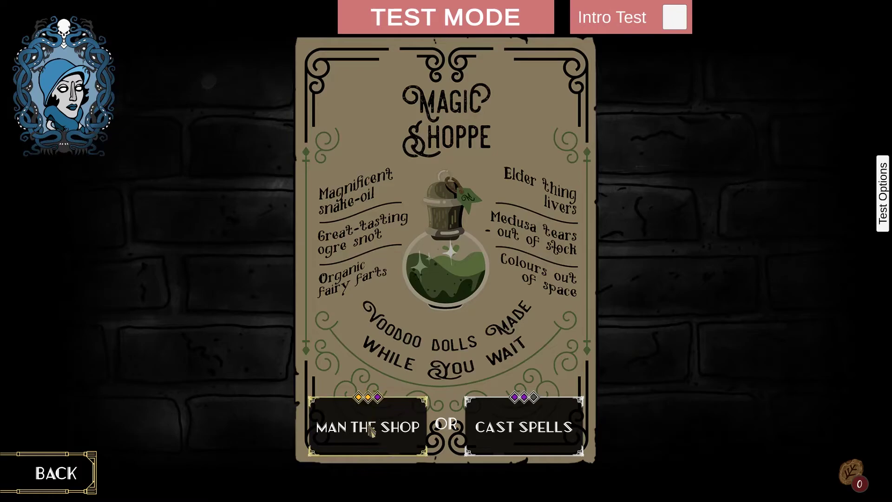
pyautogui.click(371, 427)
pyautogui.click(439, 280)
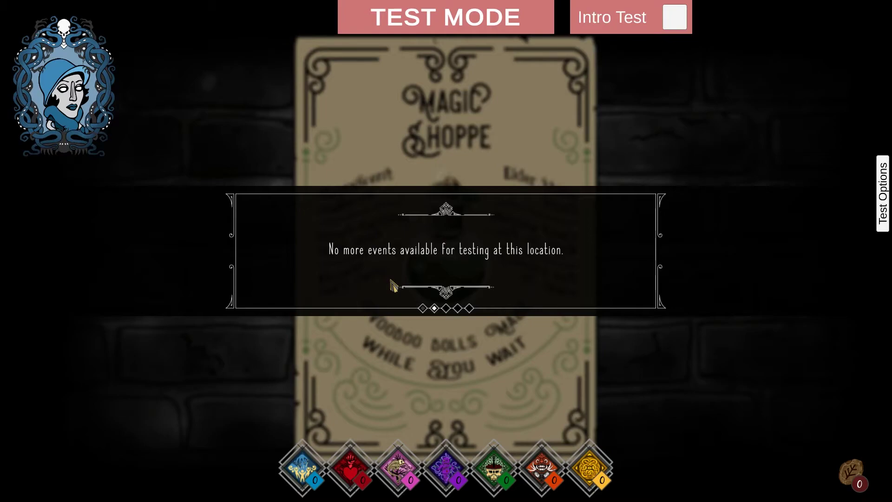
# - Gamble at Madame Fufu's and read the narration up to the story choices
pyautogui.click(635, 337)
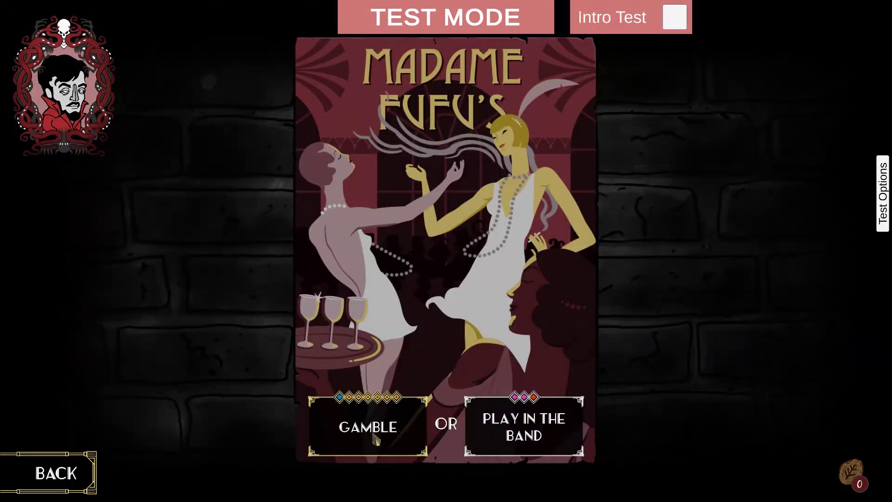
pyautogui.click(374, 437)
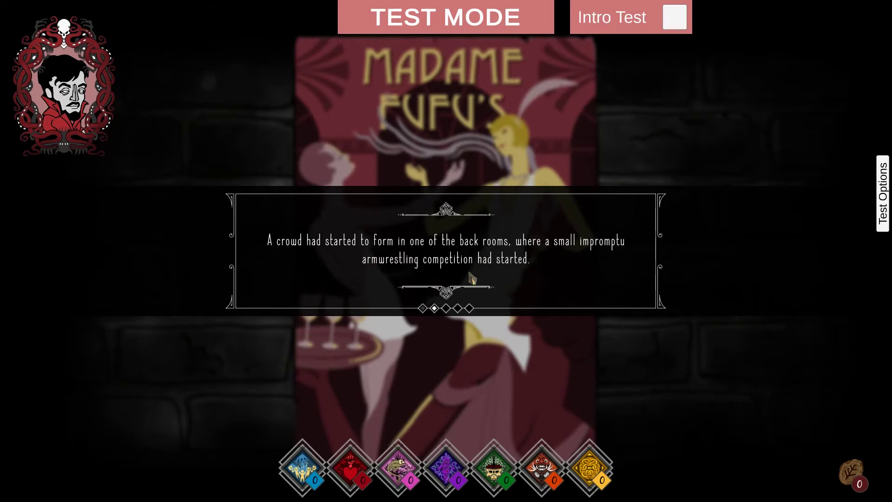
pyautogui.click(477, 382)
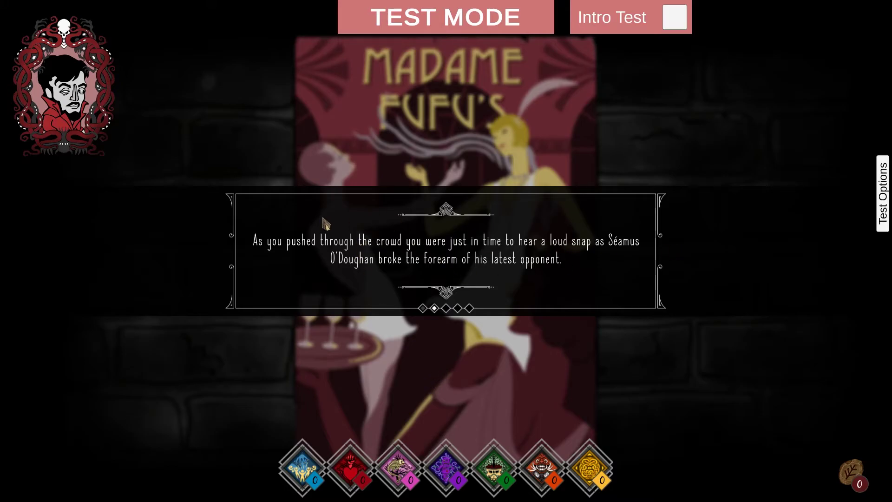
pyautogui.click(469, 347)
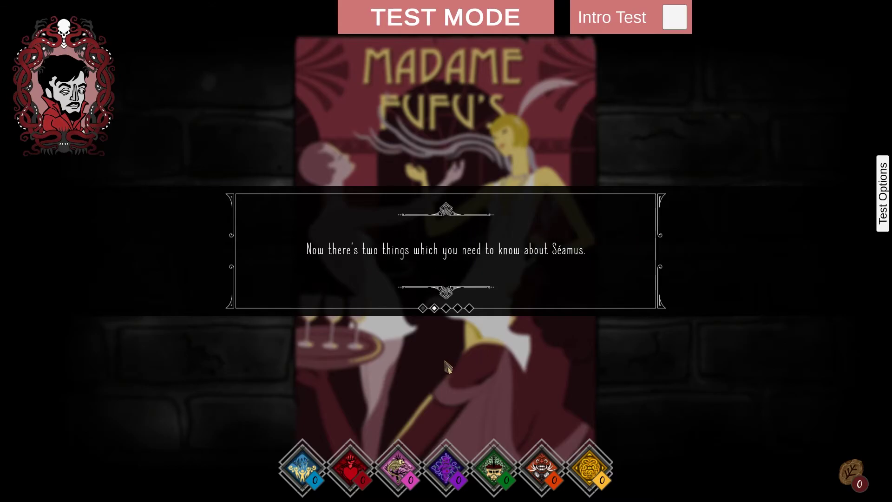
pyautogui.click(450, 360)
pyautogui.click(449, 365)
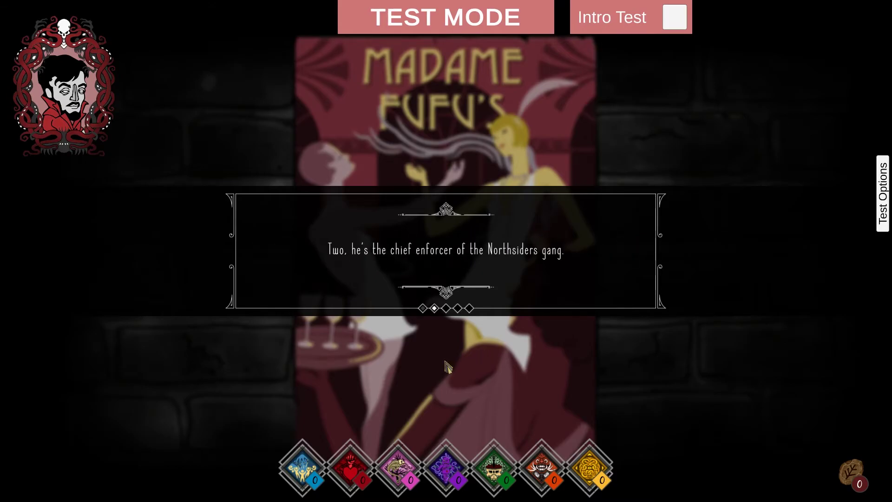
pyautogui.click(448, 366)
pyautogui.click(448, 367)
pyautogui.click(447, 368)
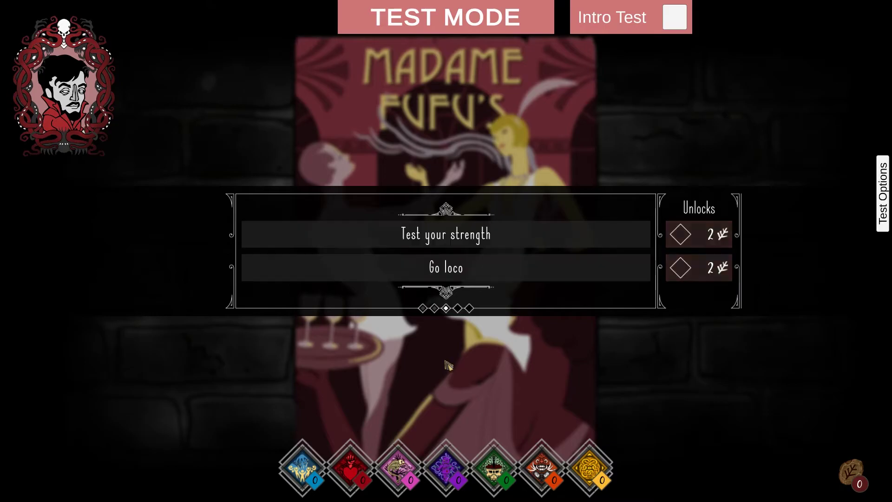
# - Choose 'Test your strength', play on to the Fail result (+2, −3), and end the turn
pyautogui.click(456, 241)
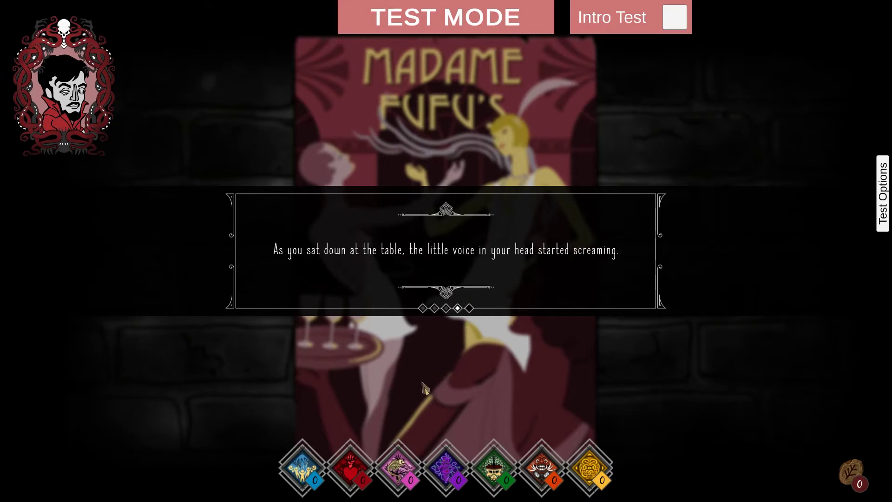
pyautogui.click(454, 377)
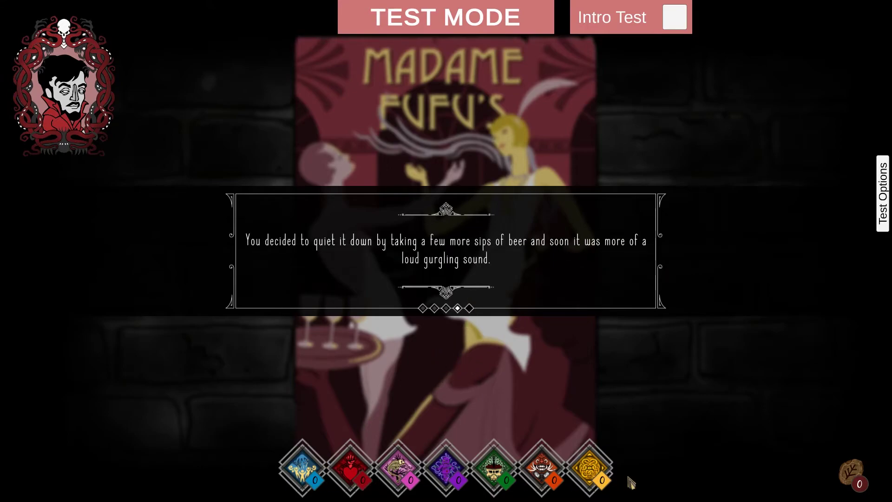
pyautogui.click(421, 356)
pyautogui.click(421, 356)
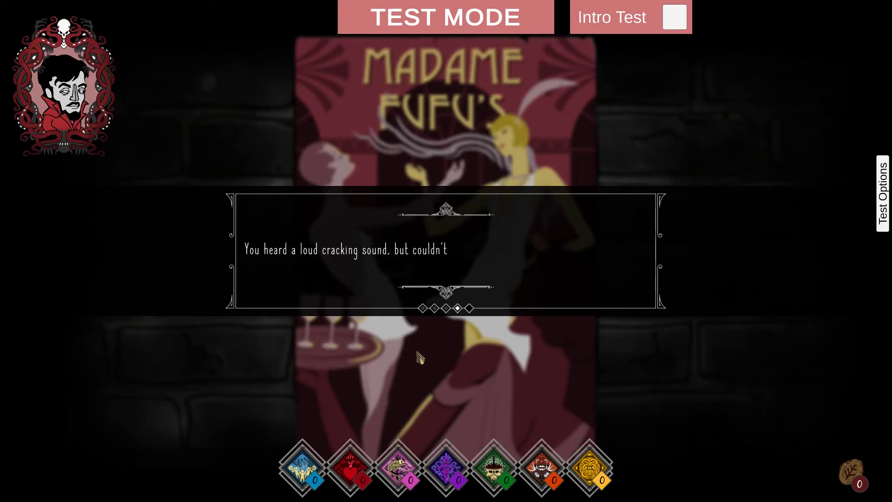
pyautogui.click(421, 356)
pyautogui.click(420, 357)
pyautogui.click(421, 357)
pyautogui.click(421, 357)
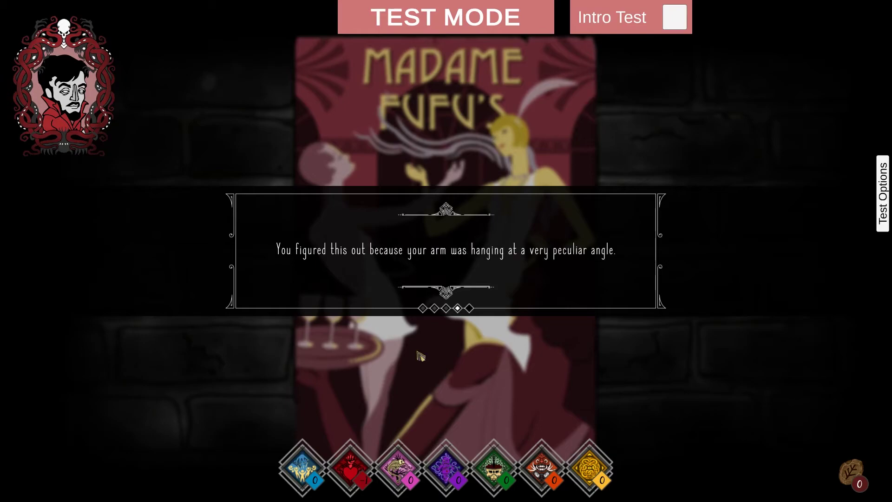
pyautogui.click(420, 357)
pyautogui.click(421, 357)
pyautogui.click(420, 357)
pyautogui.click(420, 356)
pyautogui.click(420, 356)
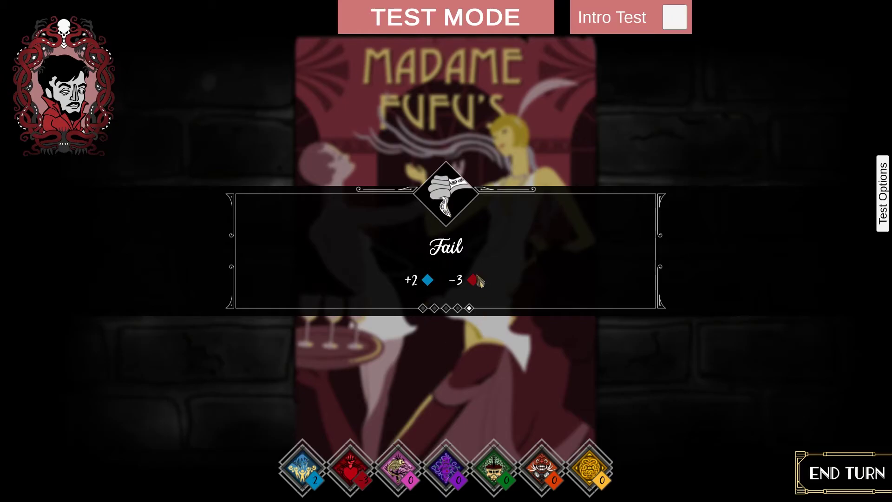
pyautogui.click(849, 474)
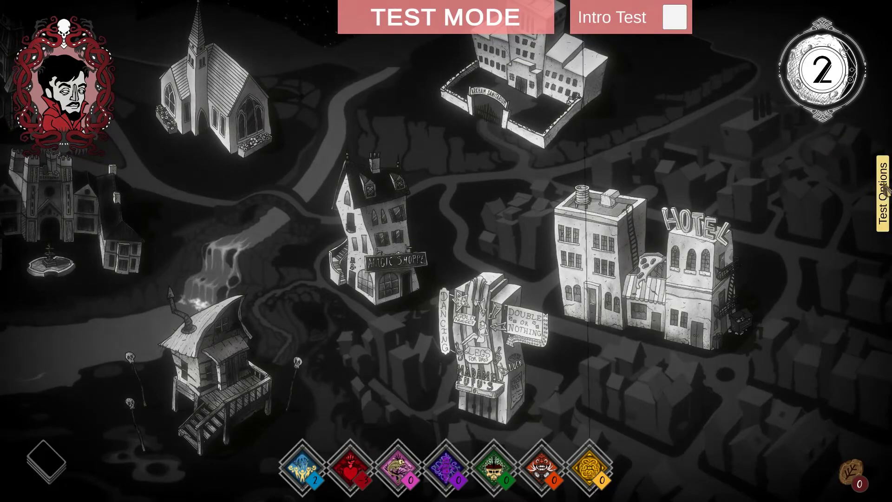
# - In Test Options, reset the town's story events and set All Stats Max
pyautogui.click(883, 205)
pyautogui.click(773, 391)
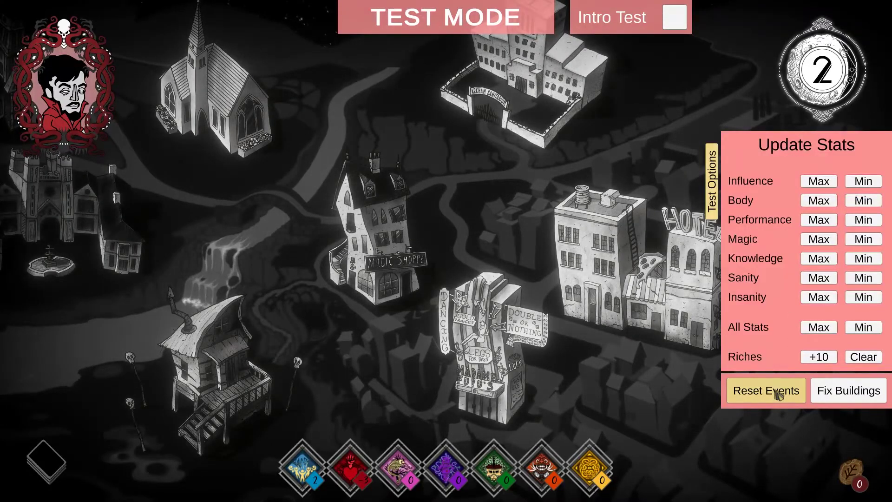
pyautogui.click(818, 328)
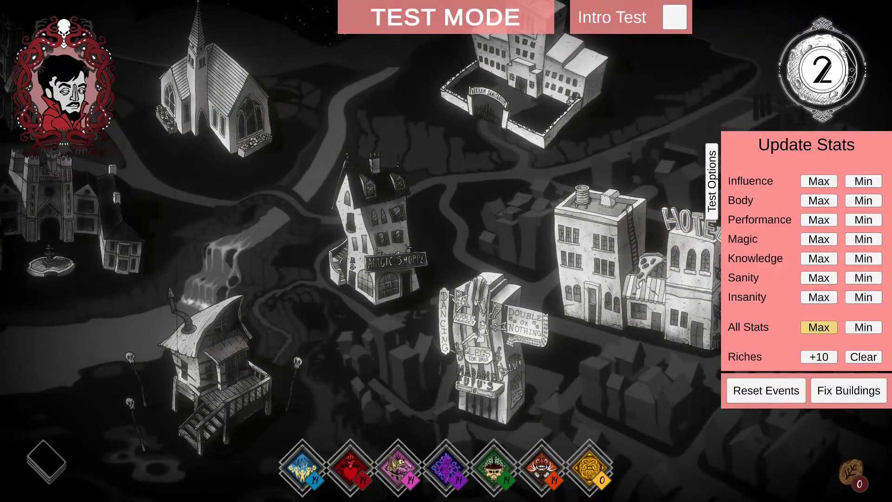
# - Send the character to gamble at Madame Fufu's and read up to the choices
pyautogui.click(410, 384)
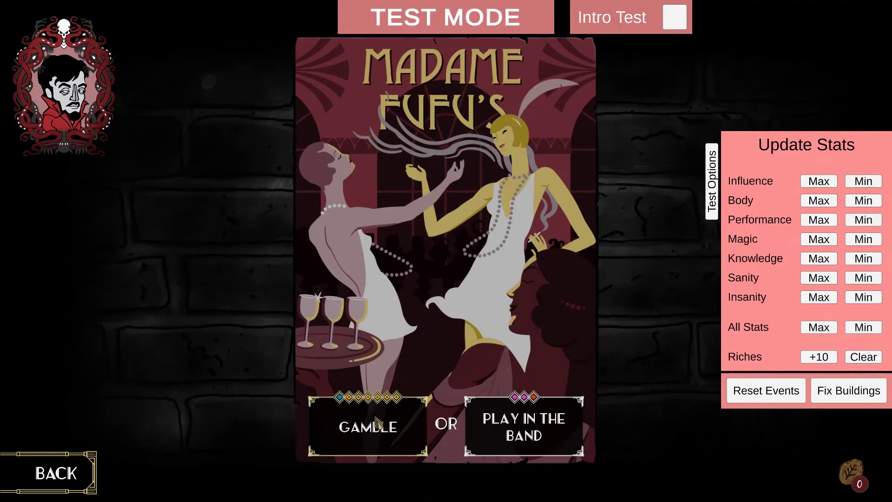
pyautogui.click(378, 423)
pyautogui.click(449, 371)
pyautogui.click(450, 372)
pyautogui.click(450, 373)
pyautogui.click(450, 373)
pyautogui.click(449, 374)
pyautogui.click(450, 373)
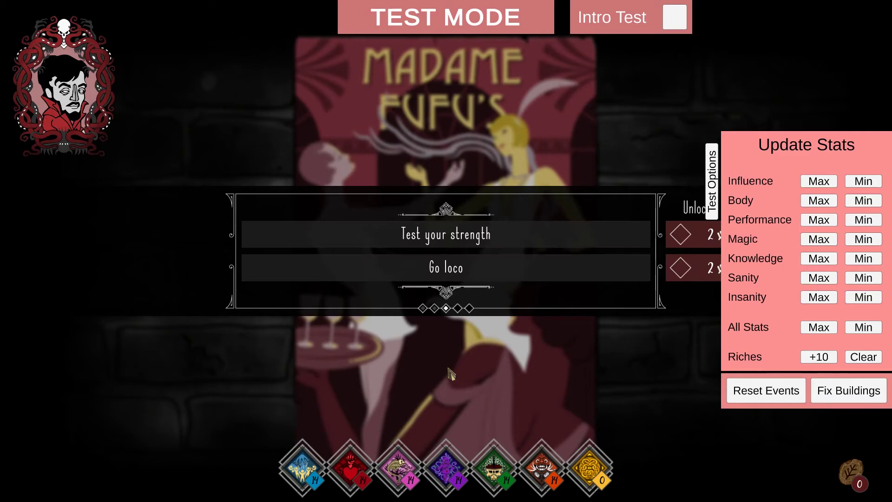
# - Choose 'Test your strength' for a Pass, end the turn, repair buildings, and pause
pyautogui.click(442, 235)
pyautogui.click(435, 369)
pyautogui.click(436, 370)
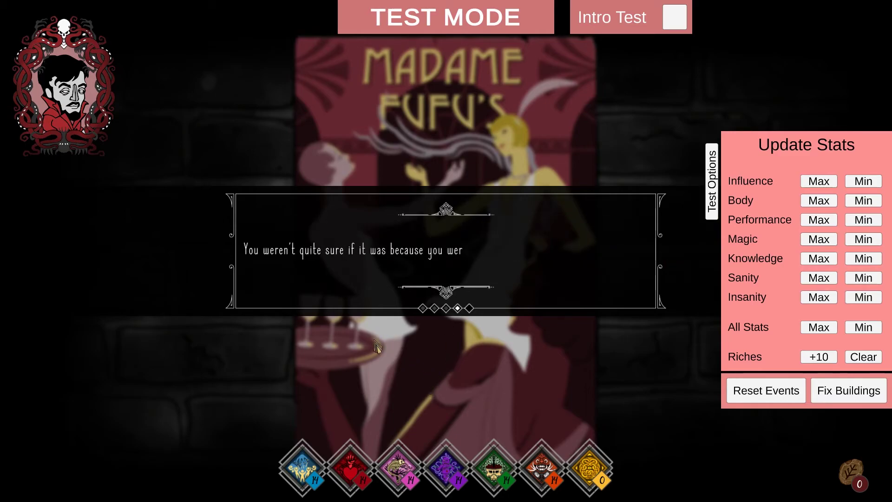
pyautogui.click(400, 368)
pyautogui.click(399, 367)
pyautogui.click(399, 368)
pyautogui.click(399, 368)
pyautogui.click(399, 369)
pyautogui.click(398, 370)
pyautogui.click(398, 368)
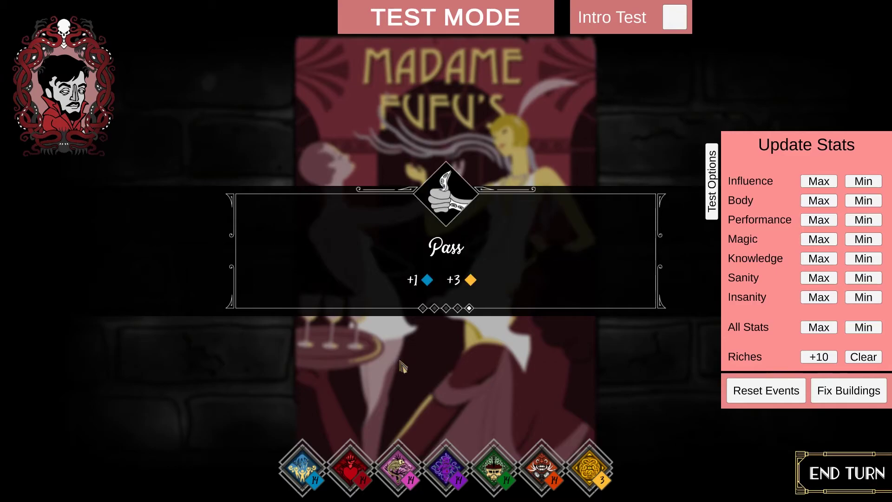
pyautogui.click(613, 384)
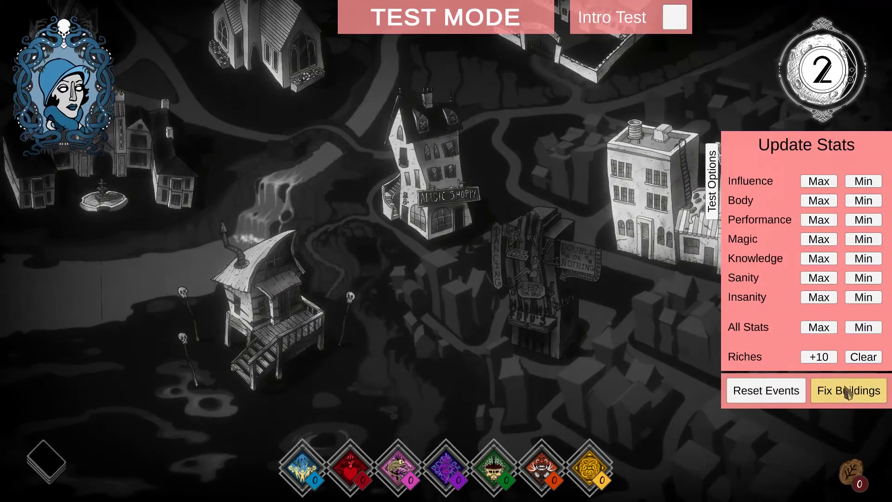
pyautogui.click(858, 393)
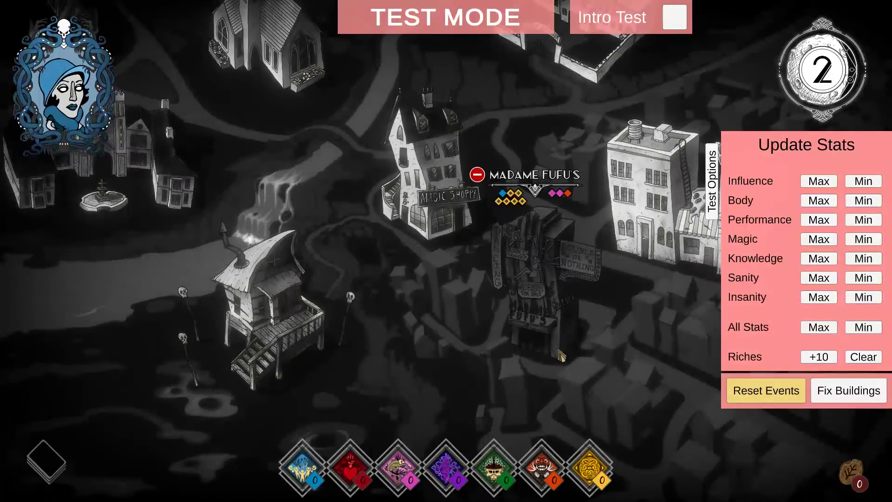
pyautogui.press('Escape')
# - Quit to the title screen, publish Test Content Creator from Mods, and open the Workshop
pyautogui.click(295, 309)
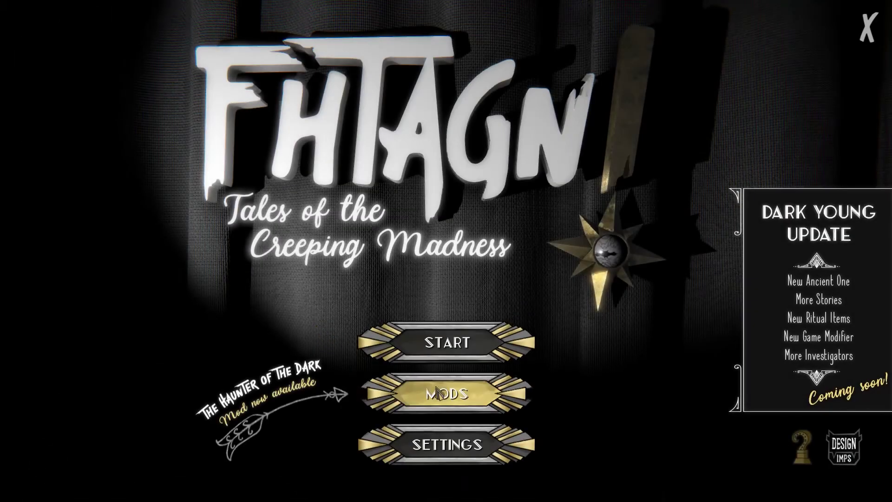
pyautogui.click(437, 393)
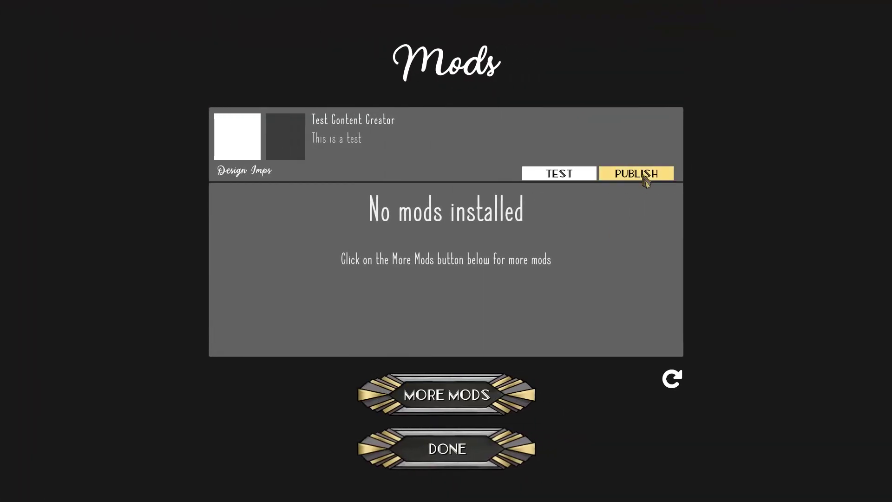
pyautogui.click(646, 181)
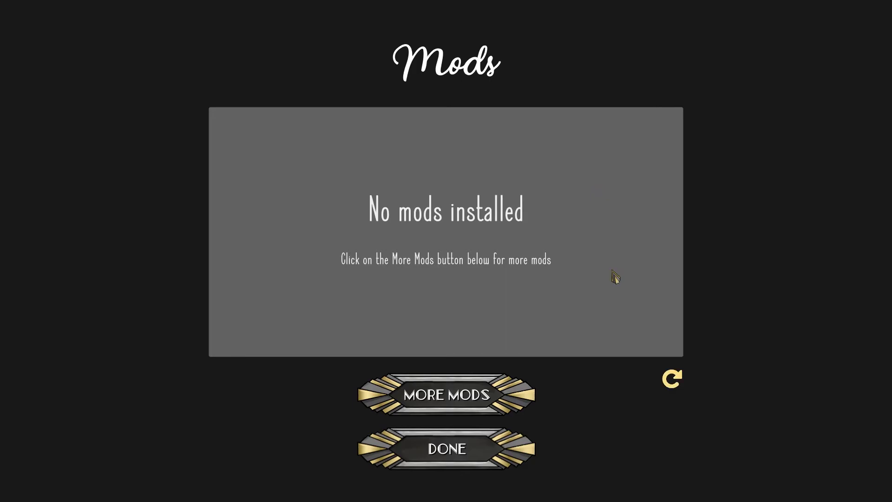
pyautogui.click(457, 405)
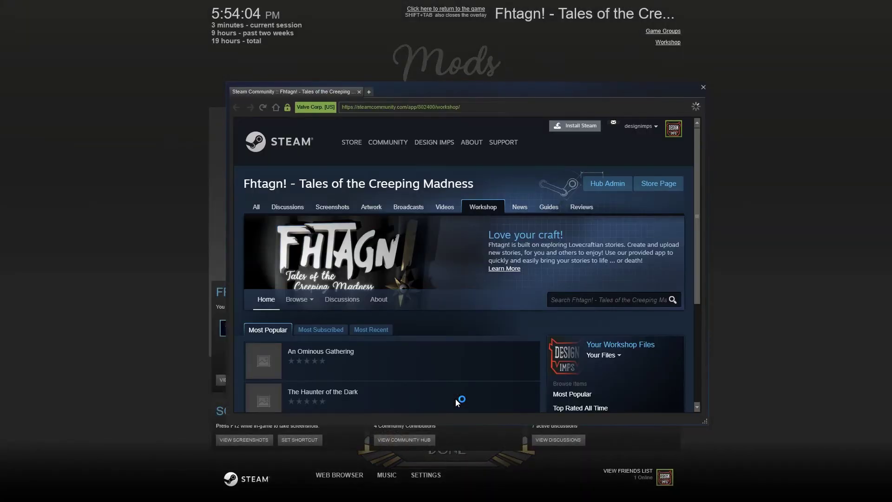
# - Subscribe to Test Content Creator under Most Recent, then refresh the game's Mods list
pyautogui.scroll(-2, 534, 362)
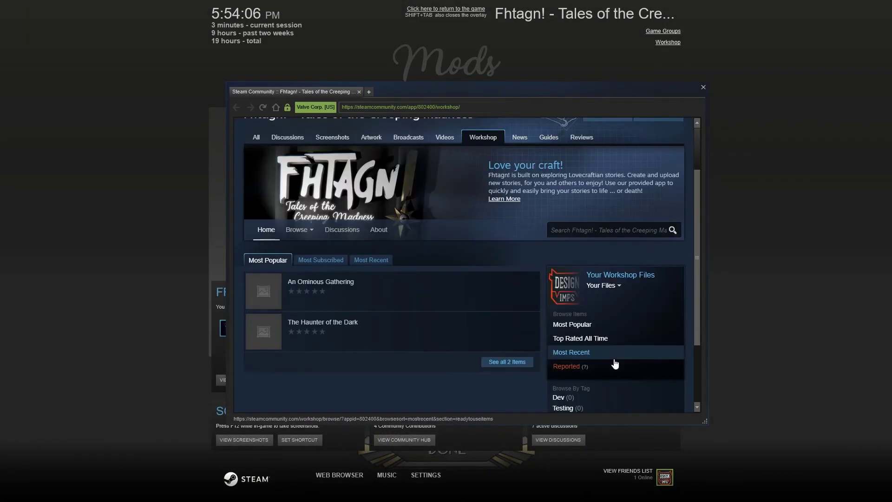
pyautogui.click(576, 353)
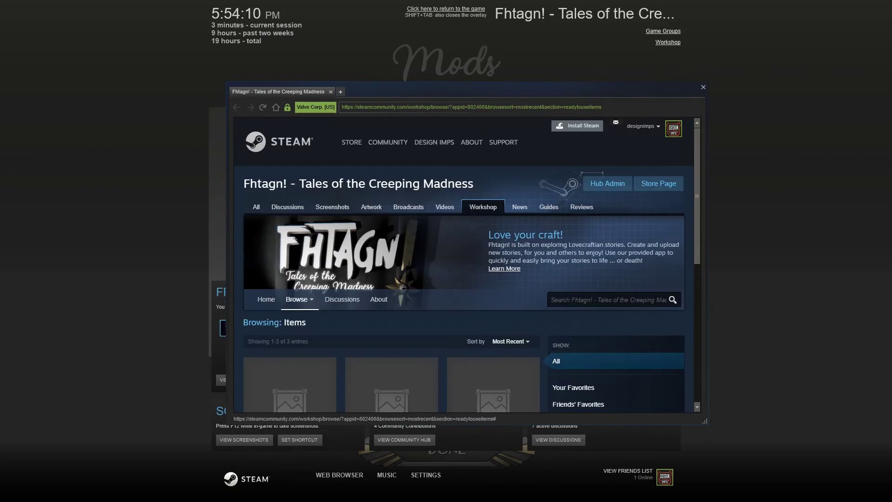
pyautogui.scroll(-3, 503, 317)
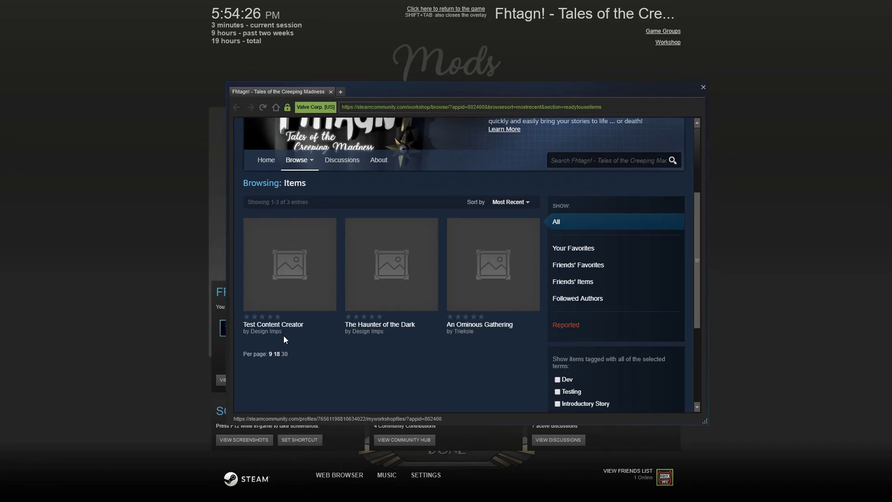
pyautogui.click(294, 271)
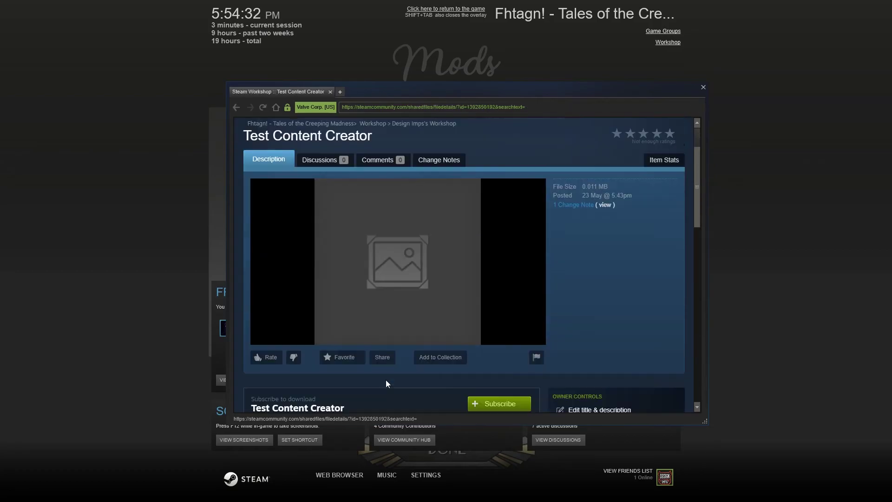
pyautogui.scroll(-2, 386, 383)
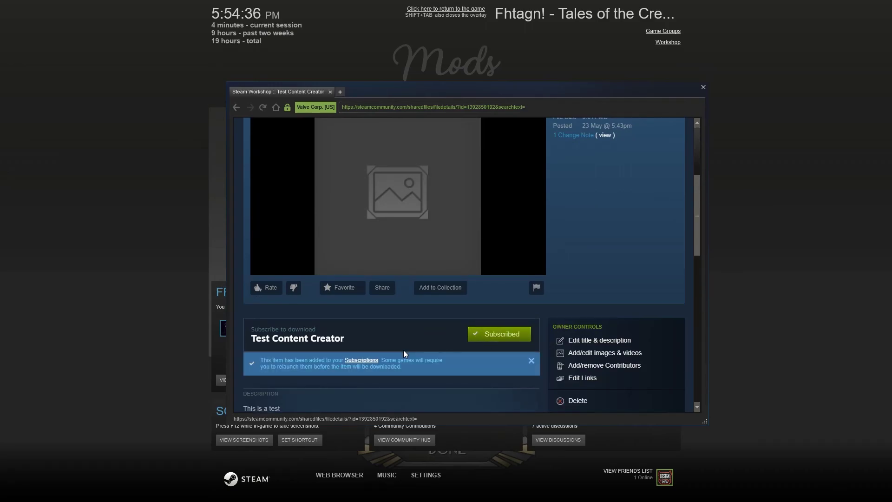
pyautogui.hotkey('shift', 'Tab')
pyautogui.click(672, 380)
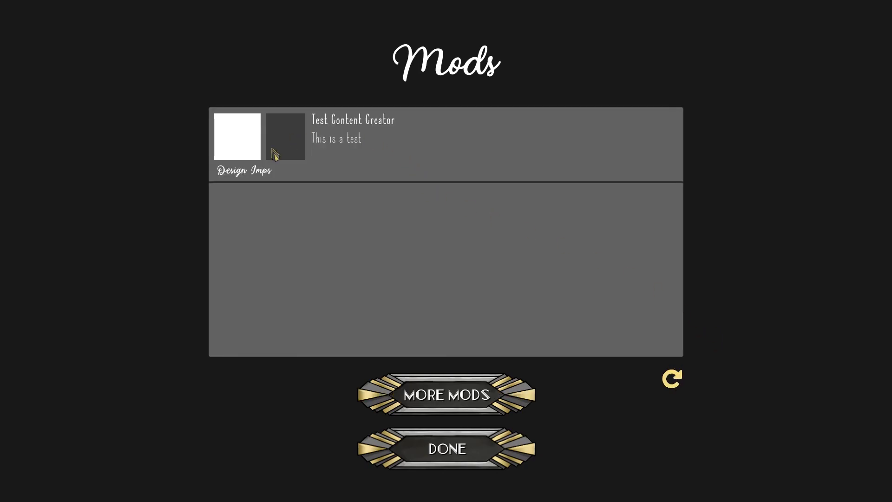